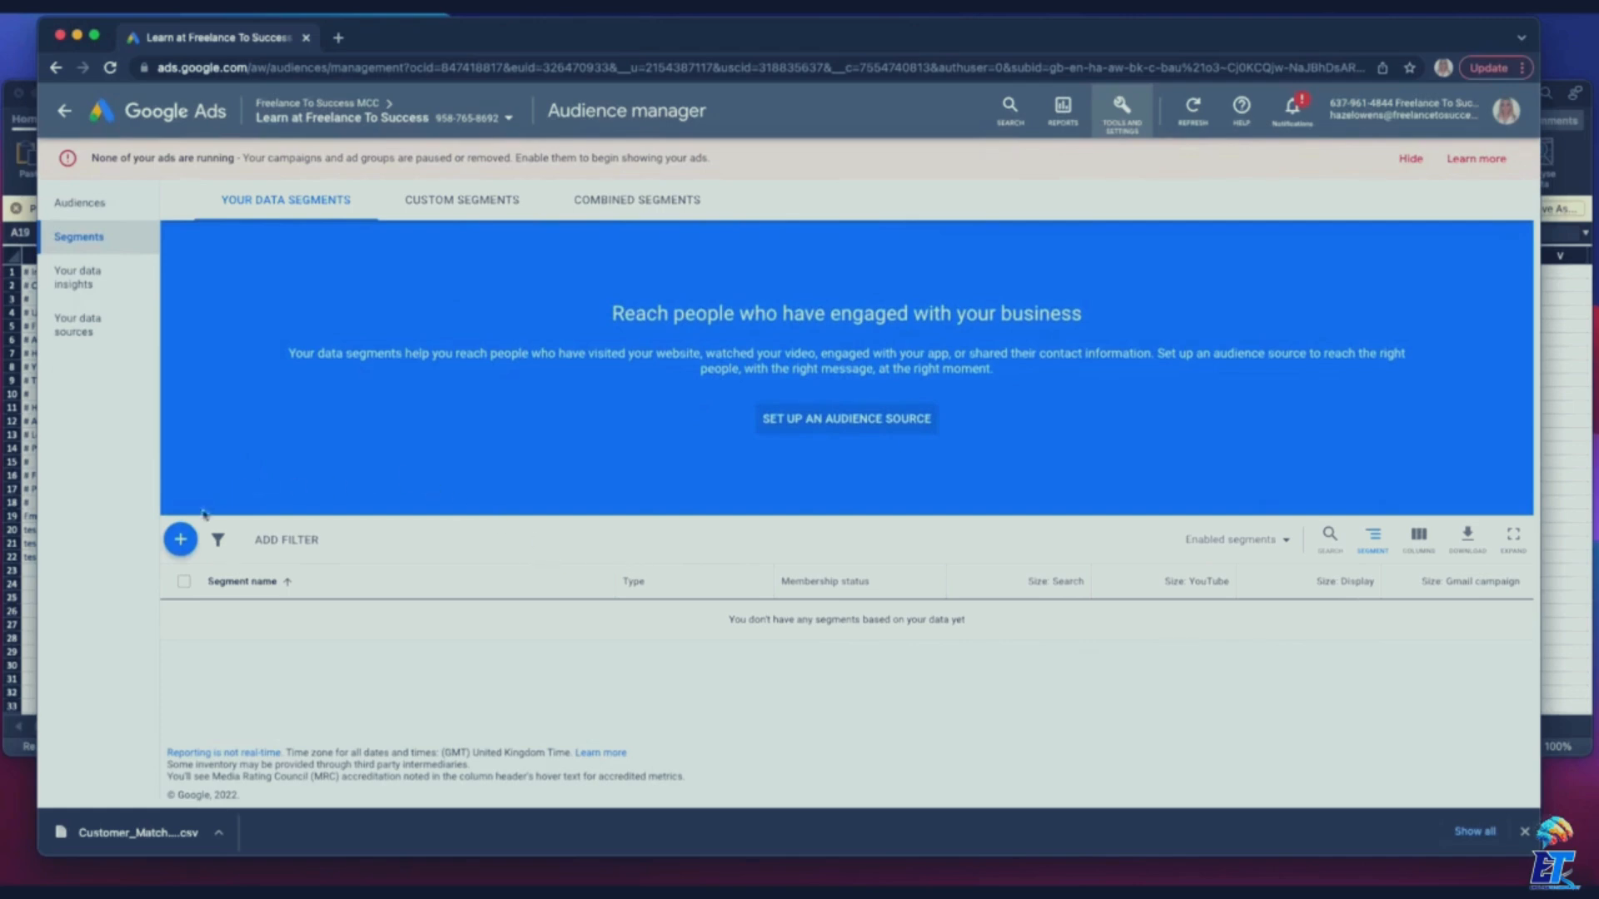
# - Start a new customer list audience segment and name it "Test"
pyautogui.click(192, 534)
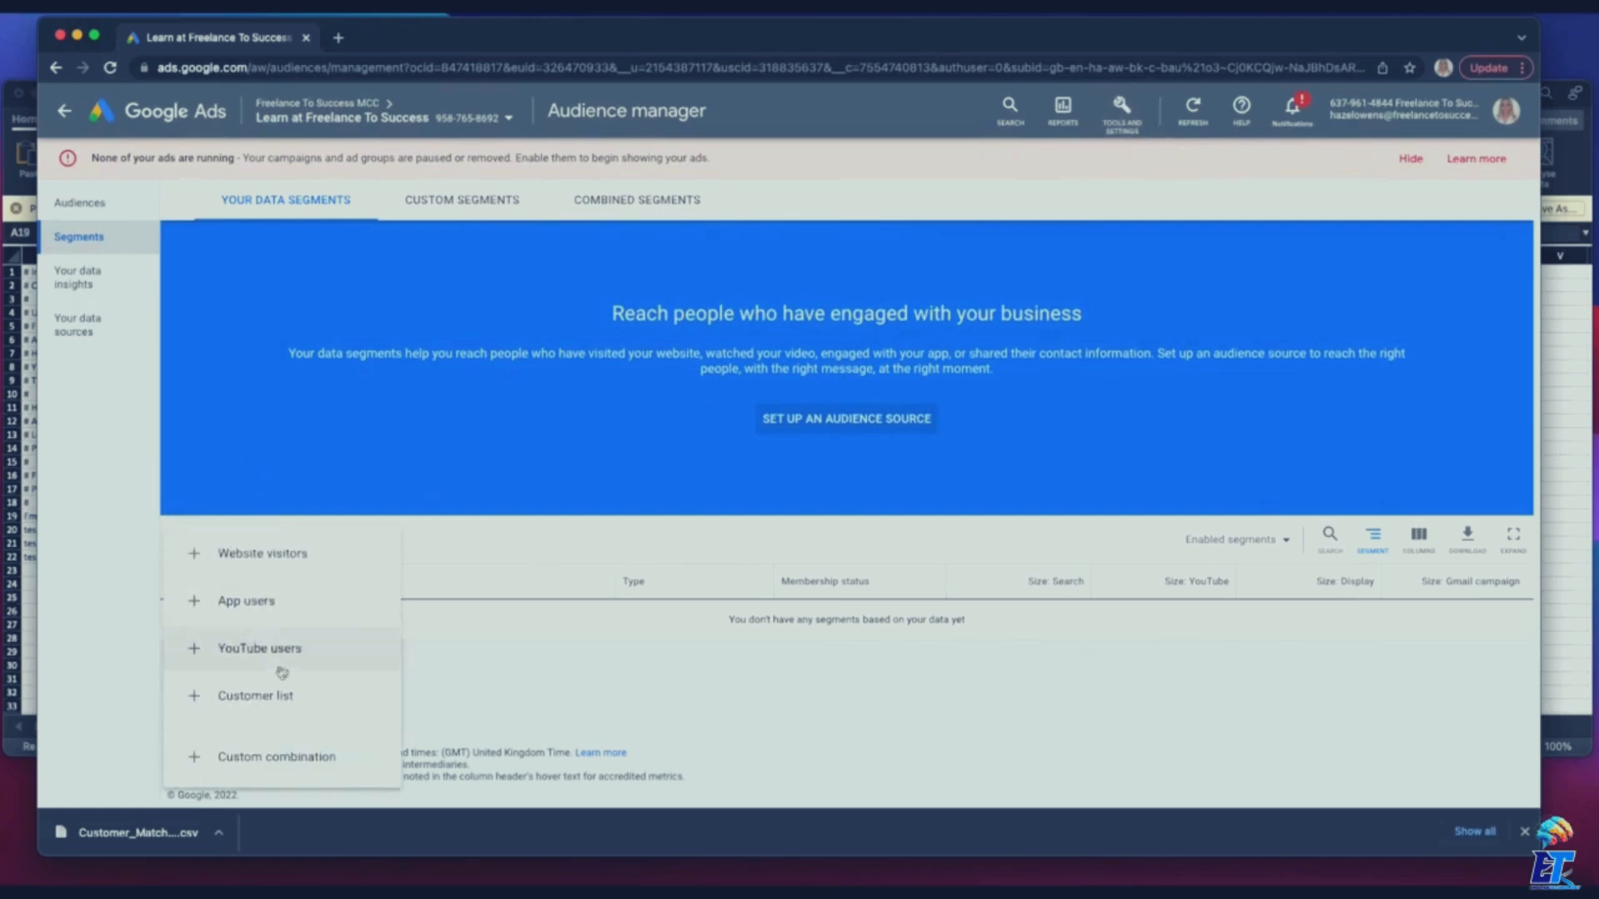
pyautogui.click(310, 709)
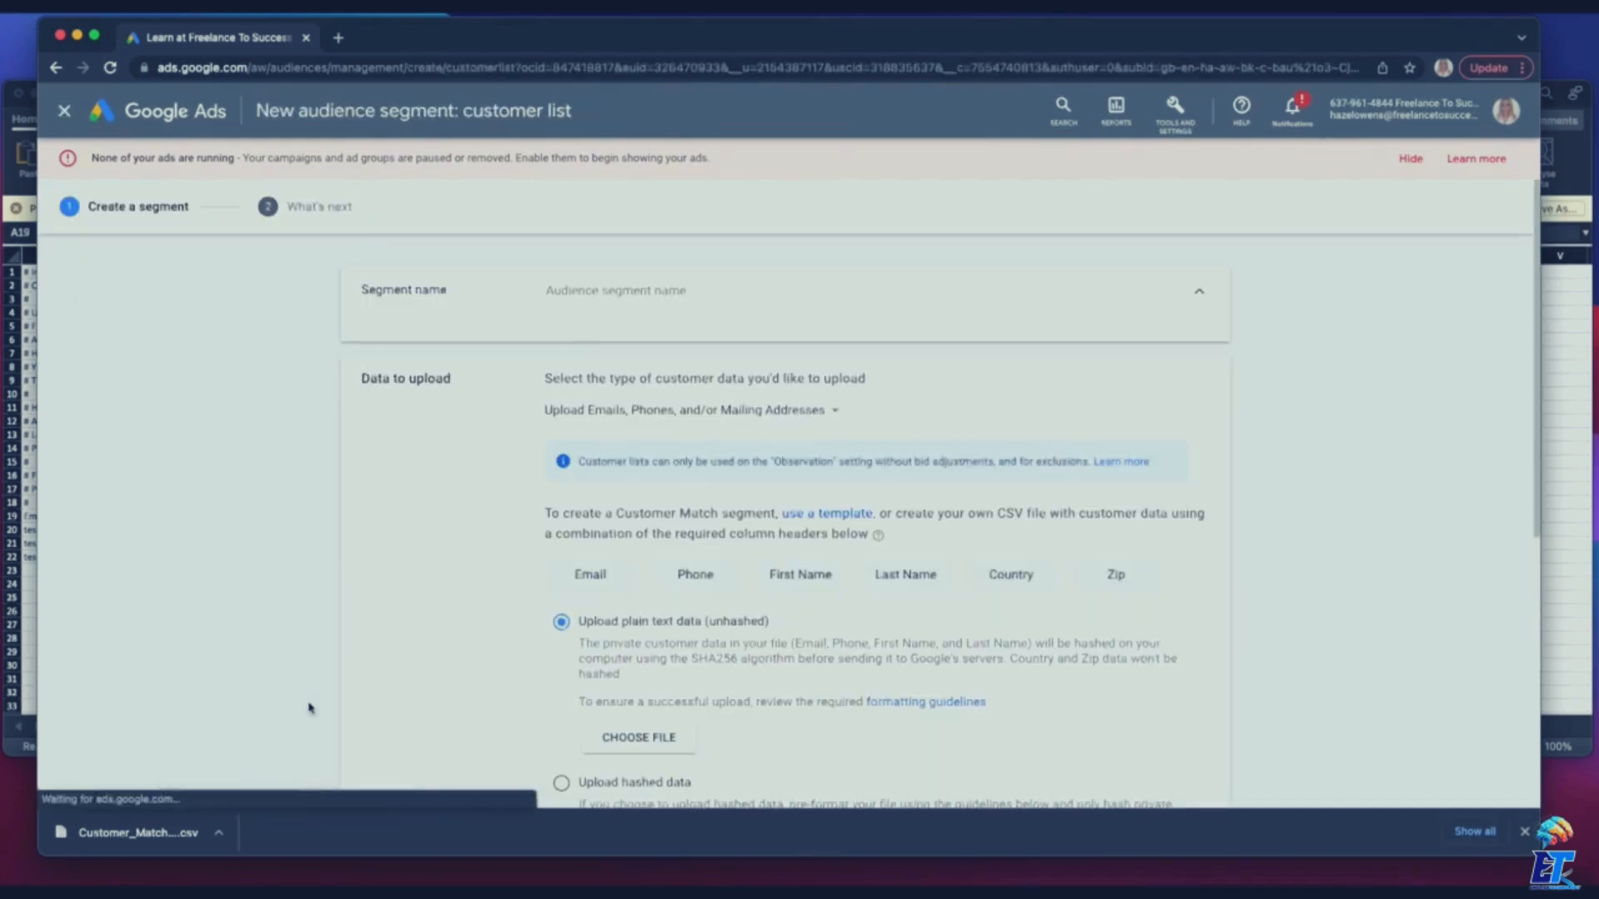
pyautogui.click(637, 289)
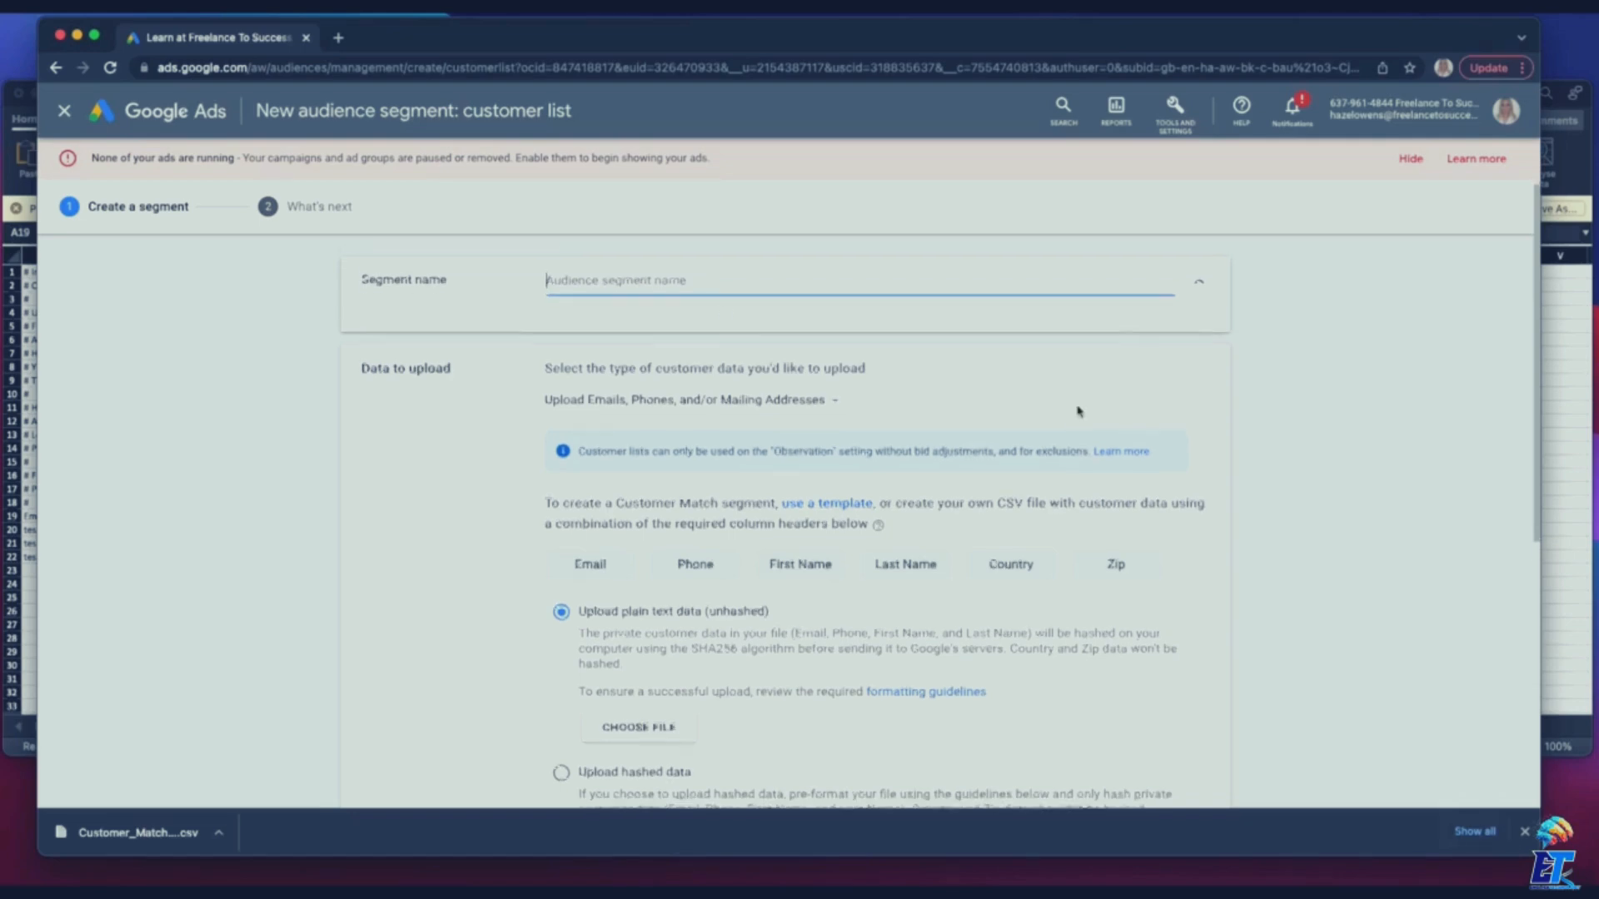
pyautogui.scroll(-1, 1078, 411)
pyautogui.write('Tset')
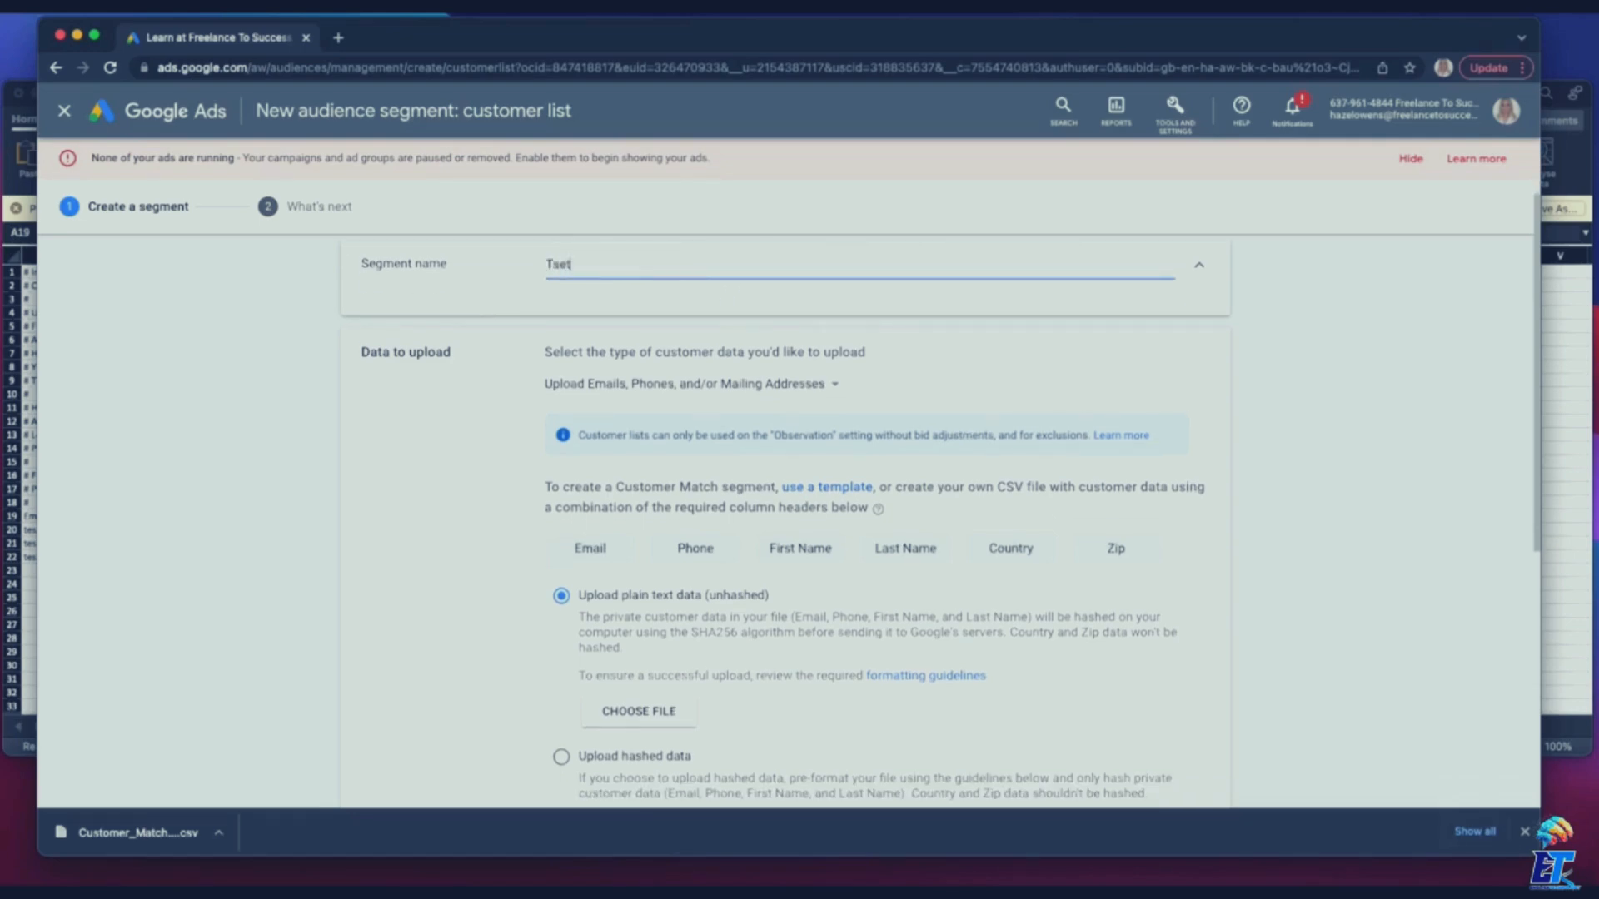
pyautogui.press('BackSpace')
pyautogui.press('BackSpace')
pyautogui.press('BackSpace')
pyautogui.write('est')
# - Set the type of customer data to "Upload Emails, Phones, and/or Mailing Addresses"
pyautogui.scroll(-2, 1041, 449)
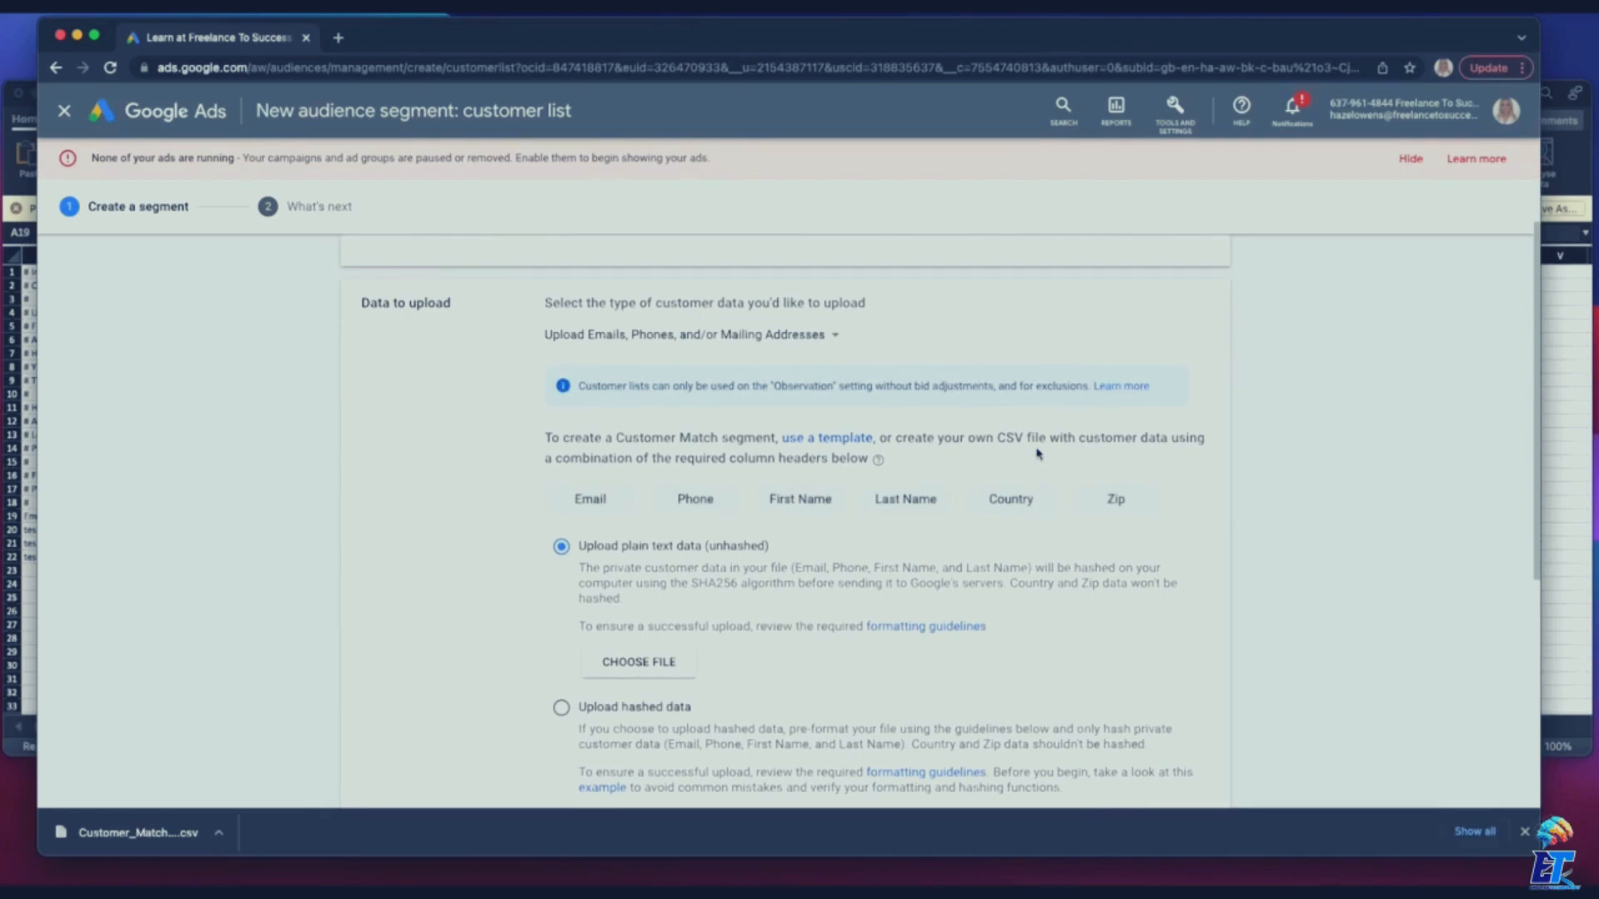
pyautogui.click(839, 344)
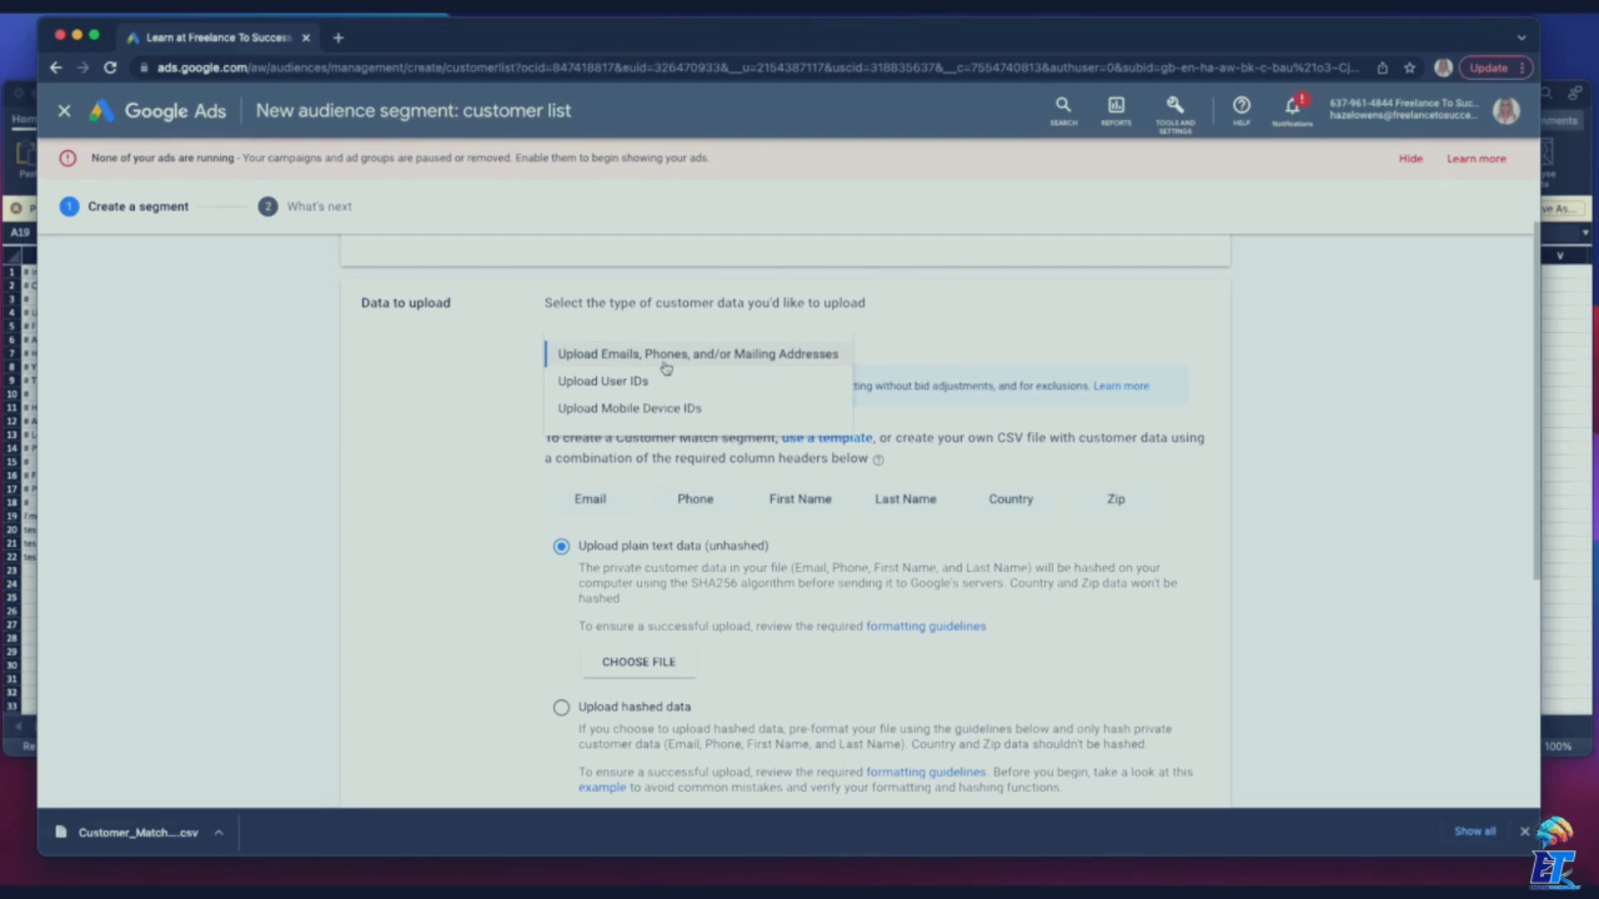
pyautogui.click(702, 353)
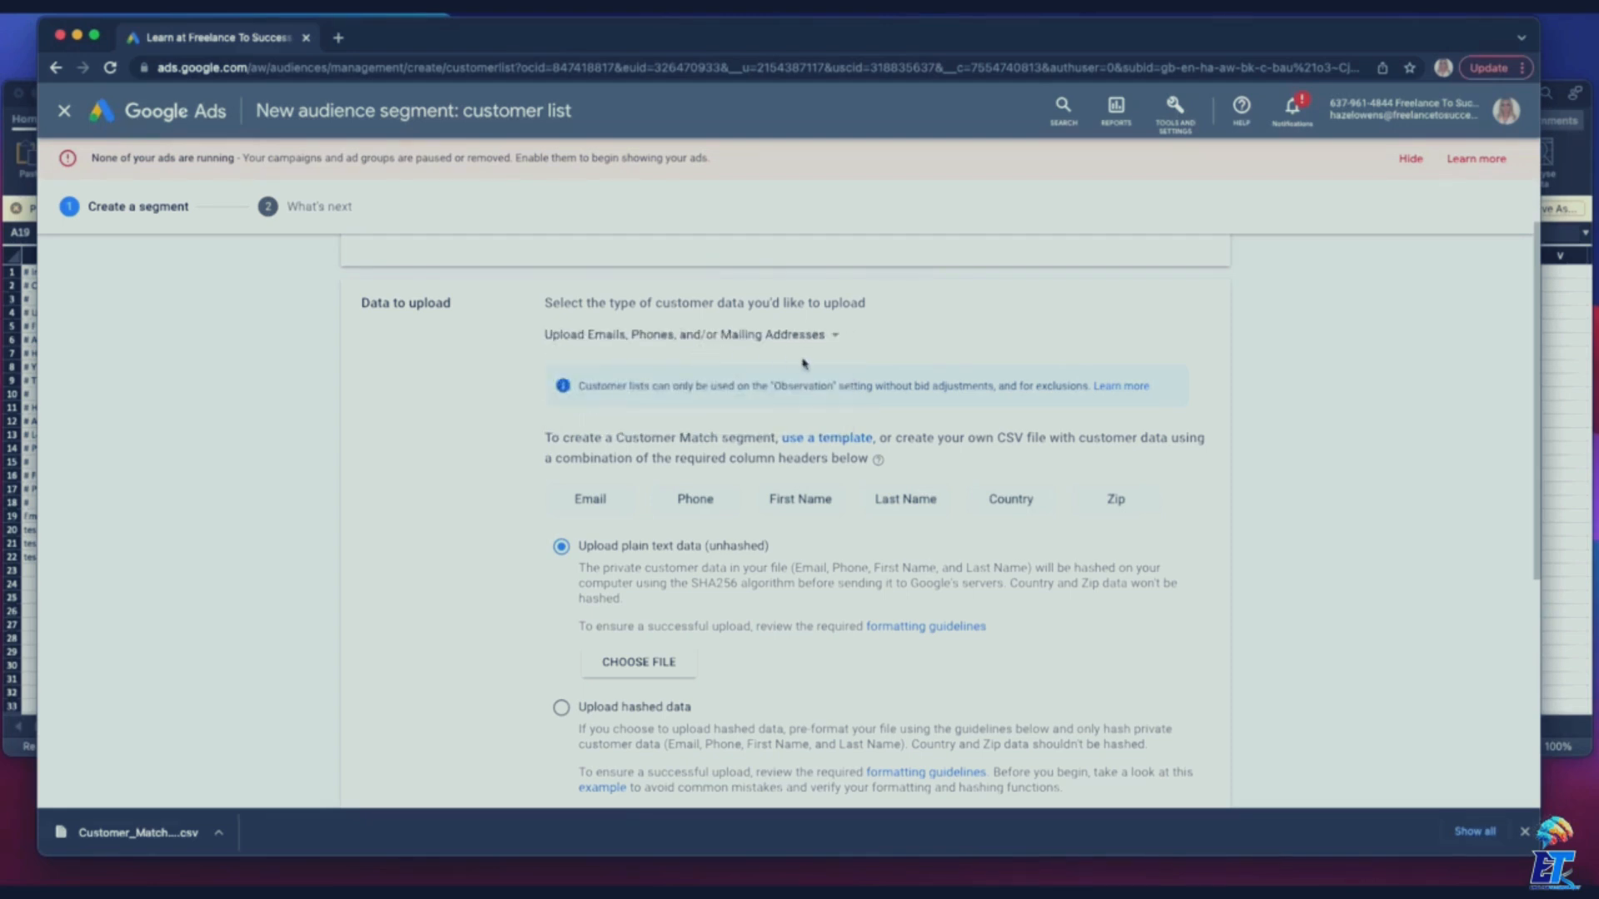
# - Switch to the Customer_Match_Upload_Template workbook in Excel and look over its layout
pyautogui.scroll(-1, 805, 364)
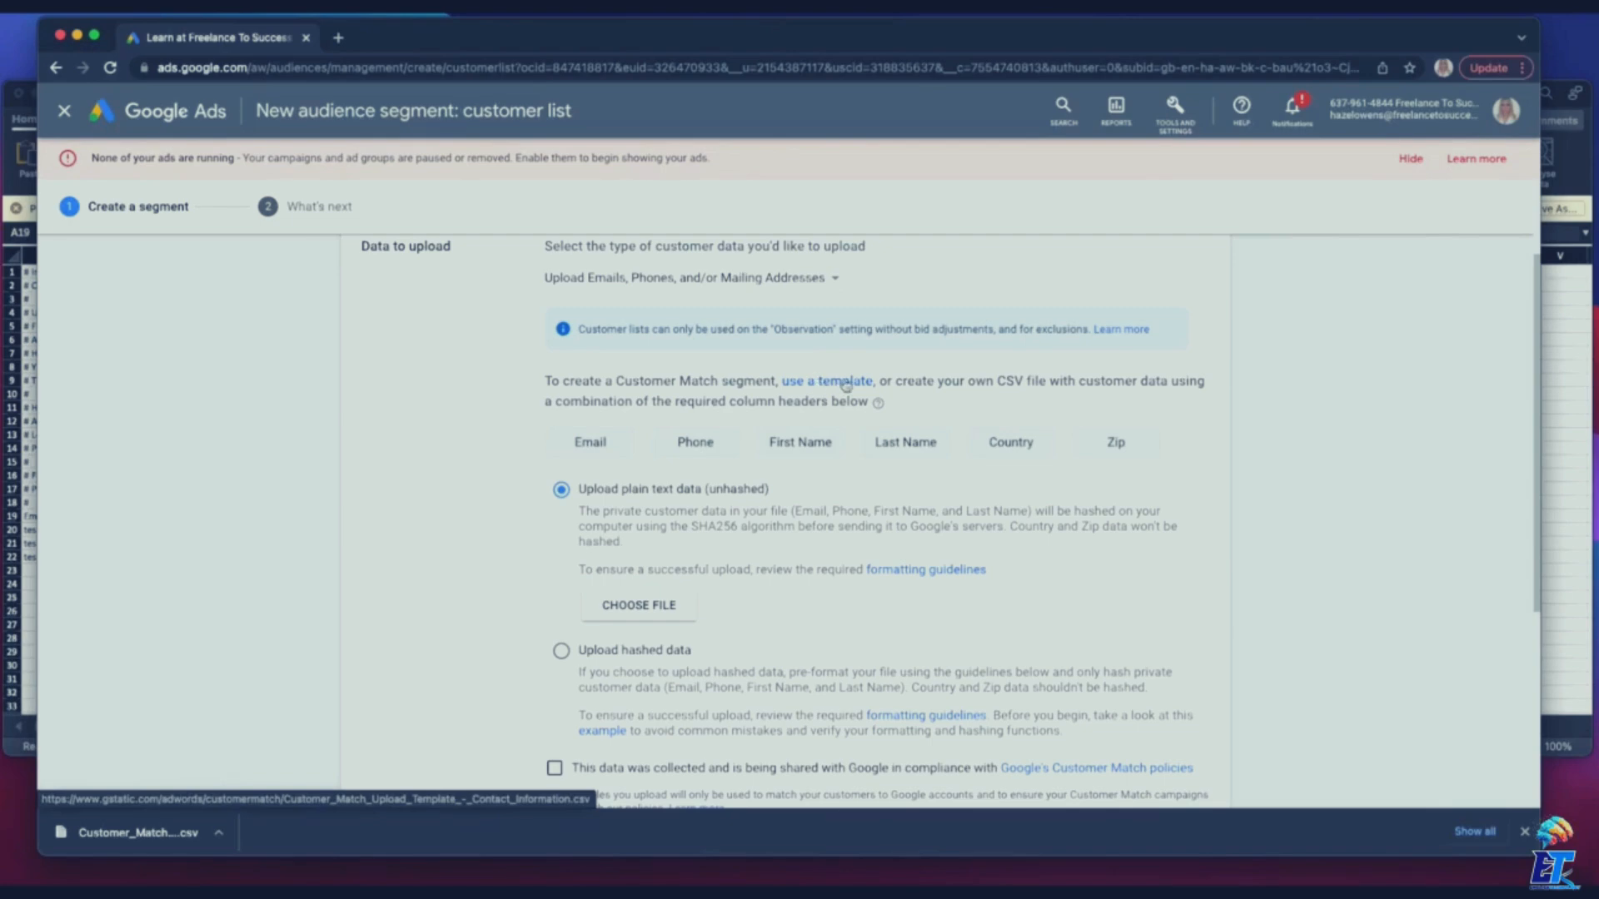
pyautogui.click(1561, 289)
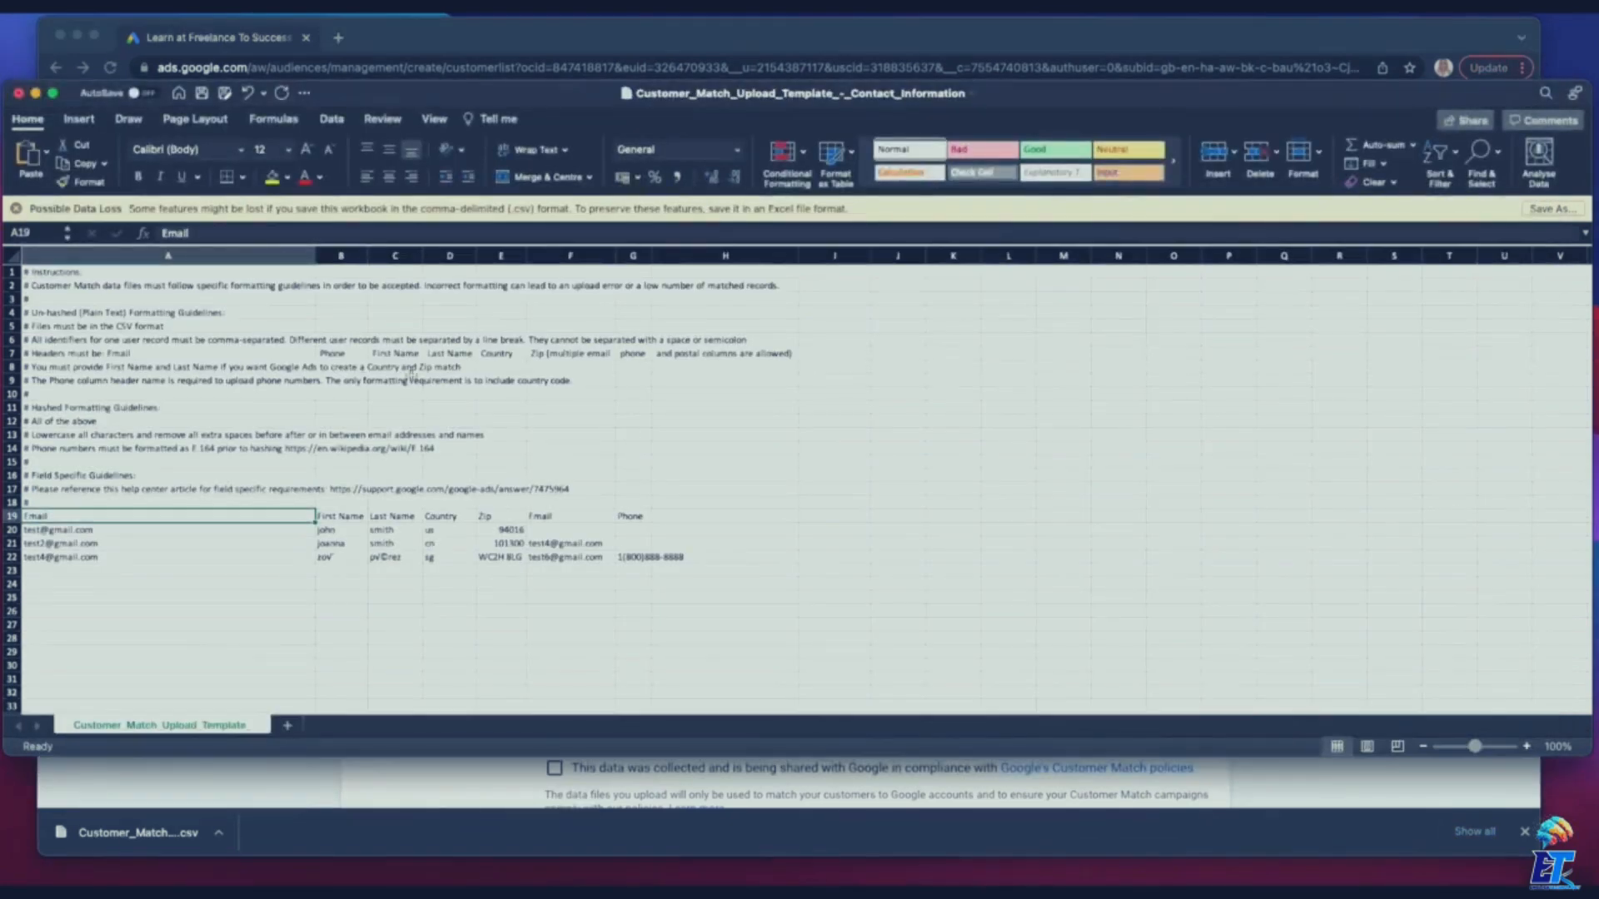
pyautogui.scroll(-2, 400, 392)
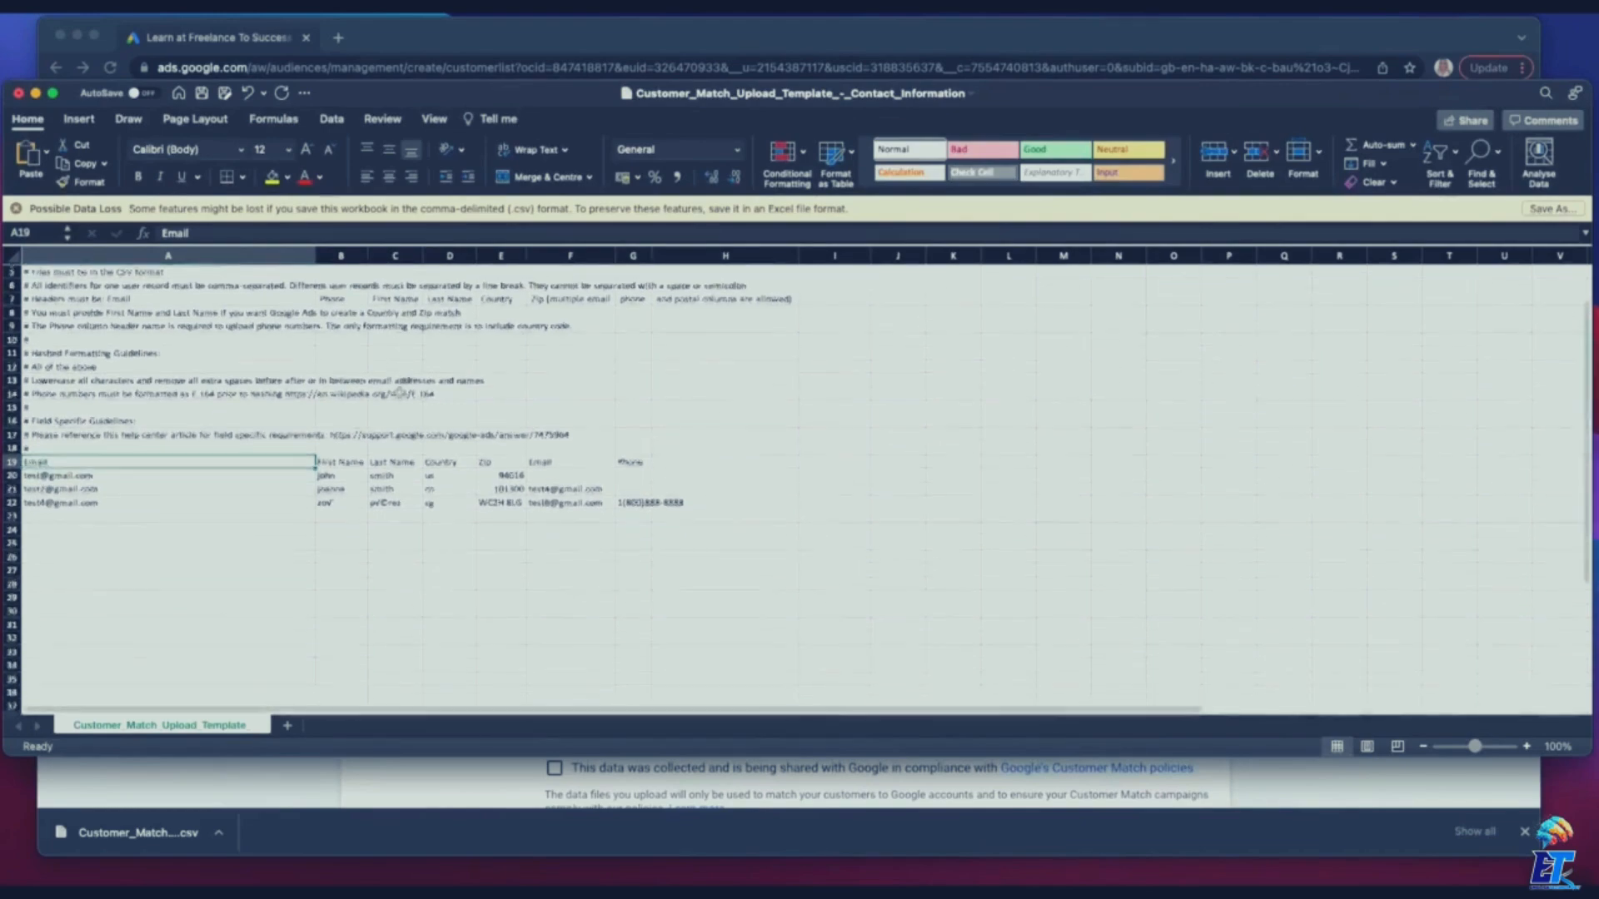
pyautogui.scroll(2, 400, 393)
pyautogui.scroll(-1, 399, 392)
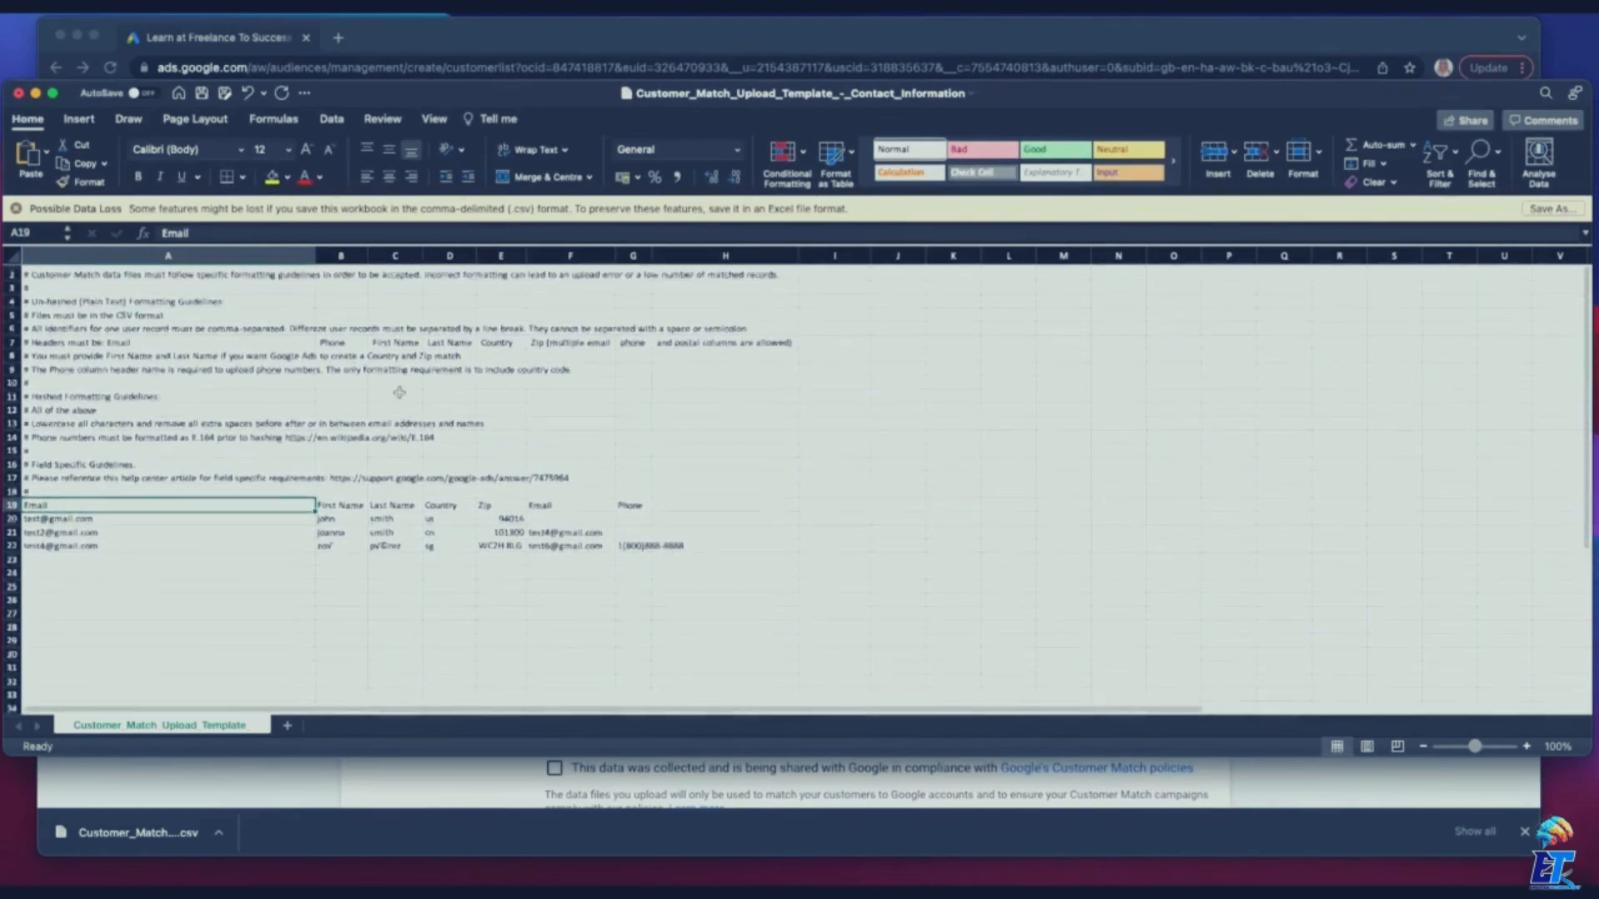
pyautogui.scroll(1, 400, 392)
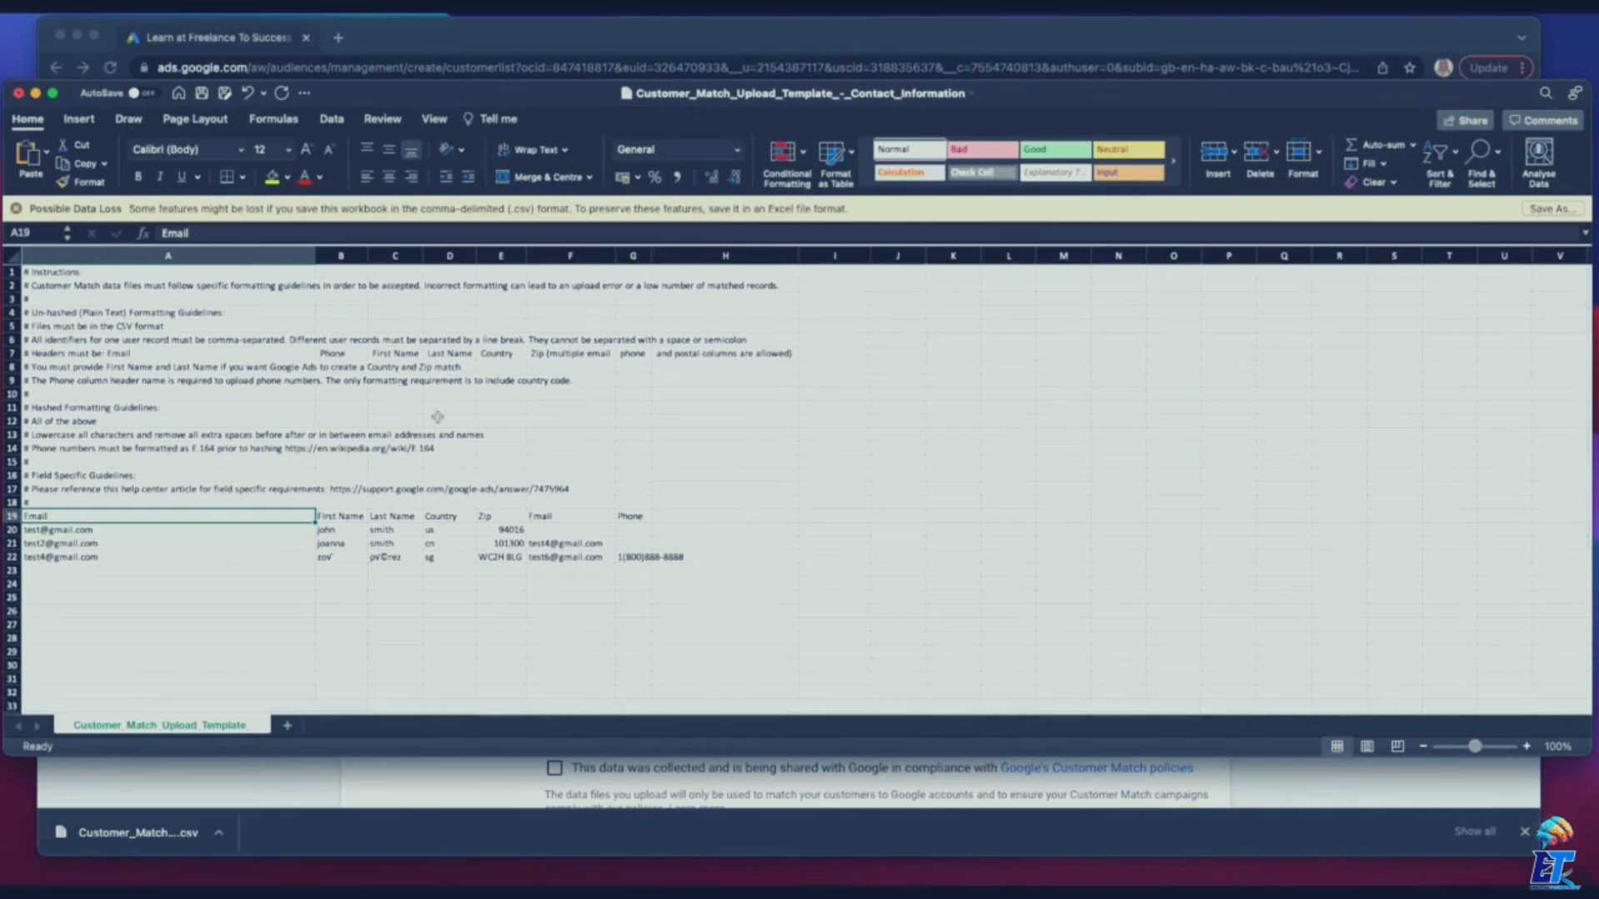
# - Highlight the template's instructions in A1:D15 and review the formatting guidelines down to the sample data
pyautogui.click(55, 273)
pyautogui.hotkey('shift', 'Down')
pyautogui.hotkey('shift', 'Down')
pyautogui.hotkey('shift', 'Down')
pyautogui.hotkey('shift', 'Down')
pyautogui.hotkey('shift', 'Down')
pyautogui.hotkey('shift', 'Down')
pyautogui.hotkey('shift', 'Down')
pyautogui.hotkey('shift', 'Down')
pyautogui.hotkey('shift', 'Down')
pyautogui.hotkey('shift', 'Down')
pyautogui.hotkey('shift', 'Down')
pyautogui.hotkey('shift', 'Down')
pyautogui.hotkey('shift', 'Down')
pyautogui.hotkey('shift', 'Down')
pyautogui.hotkey('shift', 'Right')
pyautogui.hotkey('shift', 'Right')
pyautogui.hotkey('shift', 'Right')
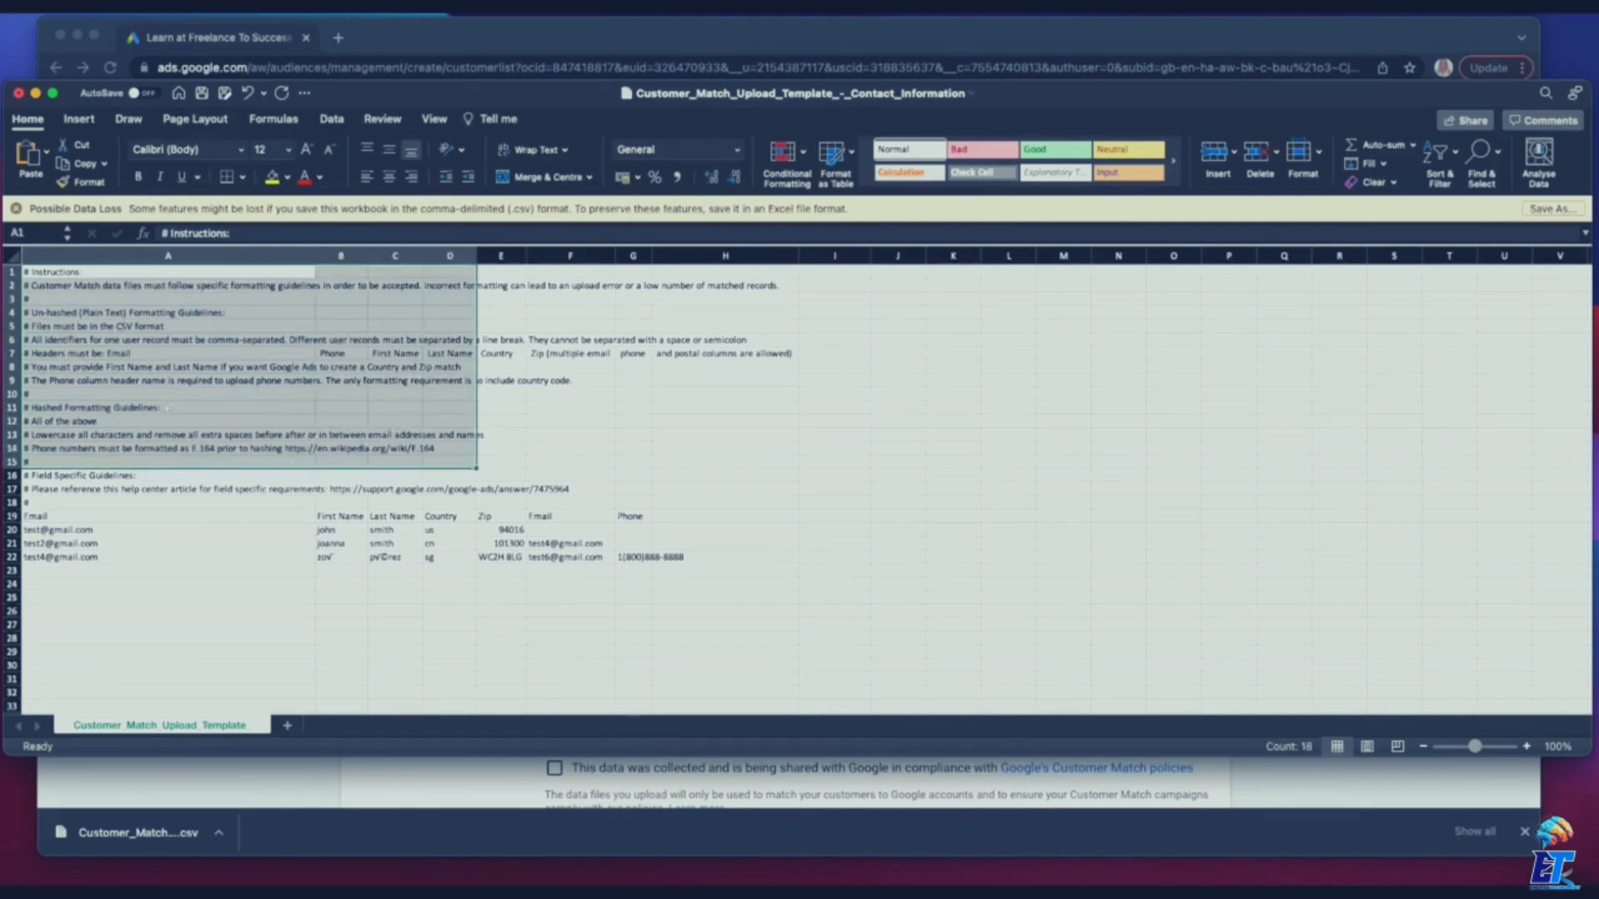
pyautogui.click(281, 416)
pyautogui.scroll(-3, 280, 415)
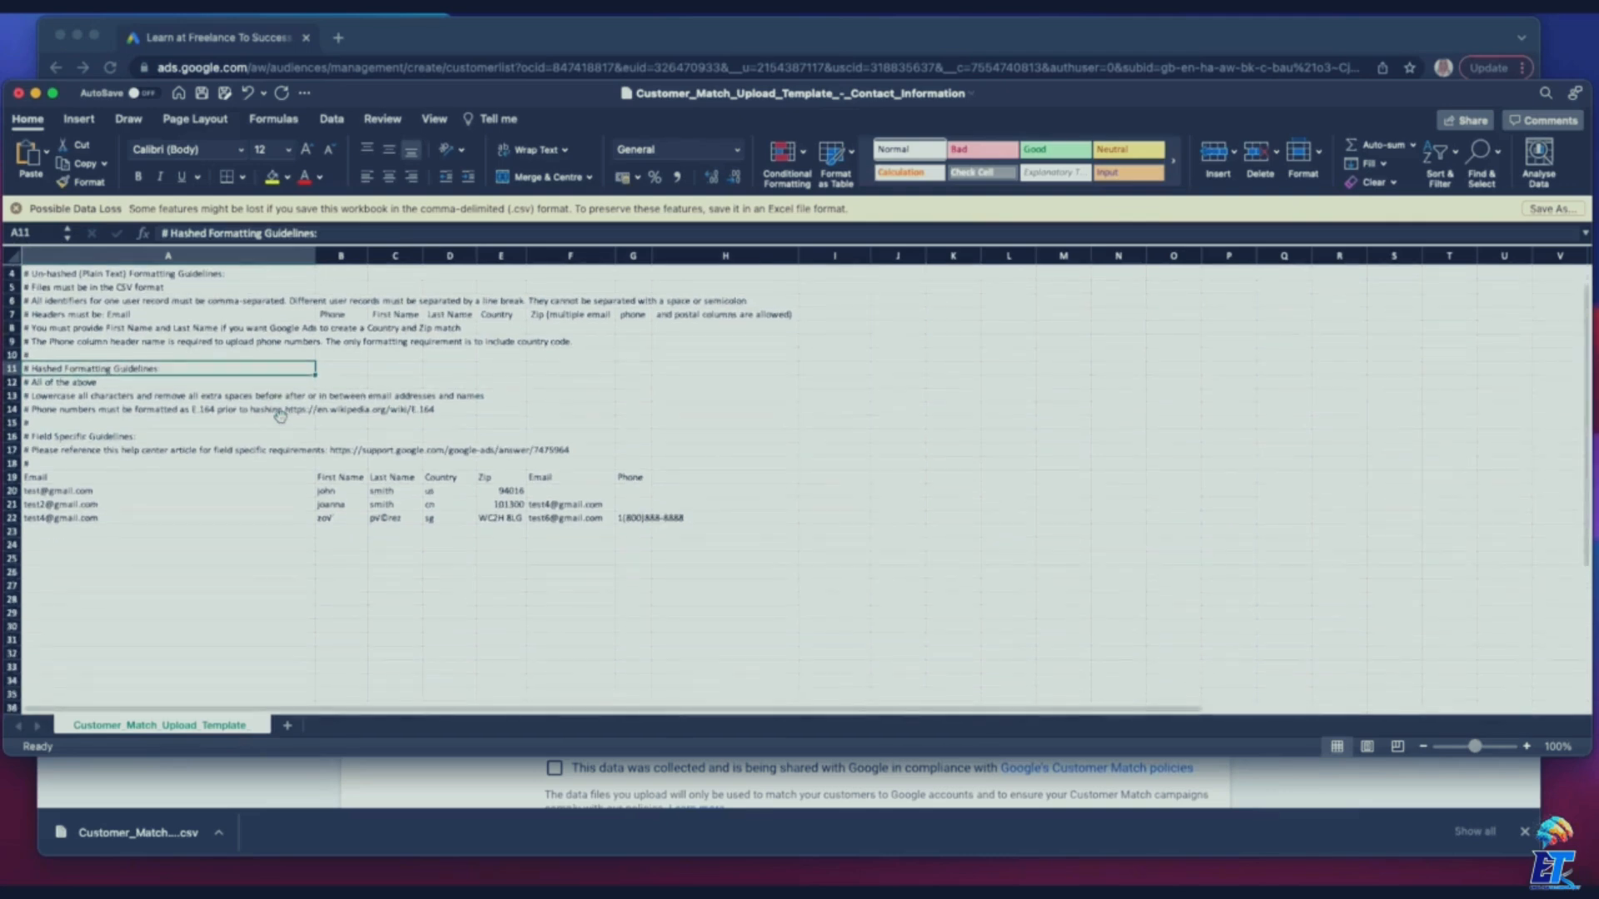
pyautogui.scroll(-9, 280, 415)
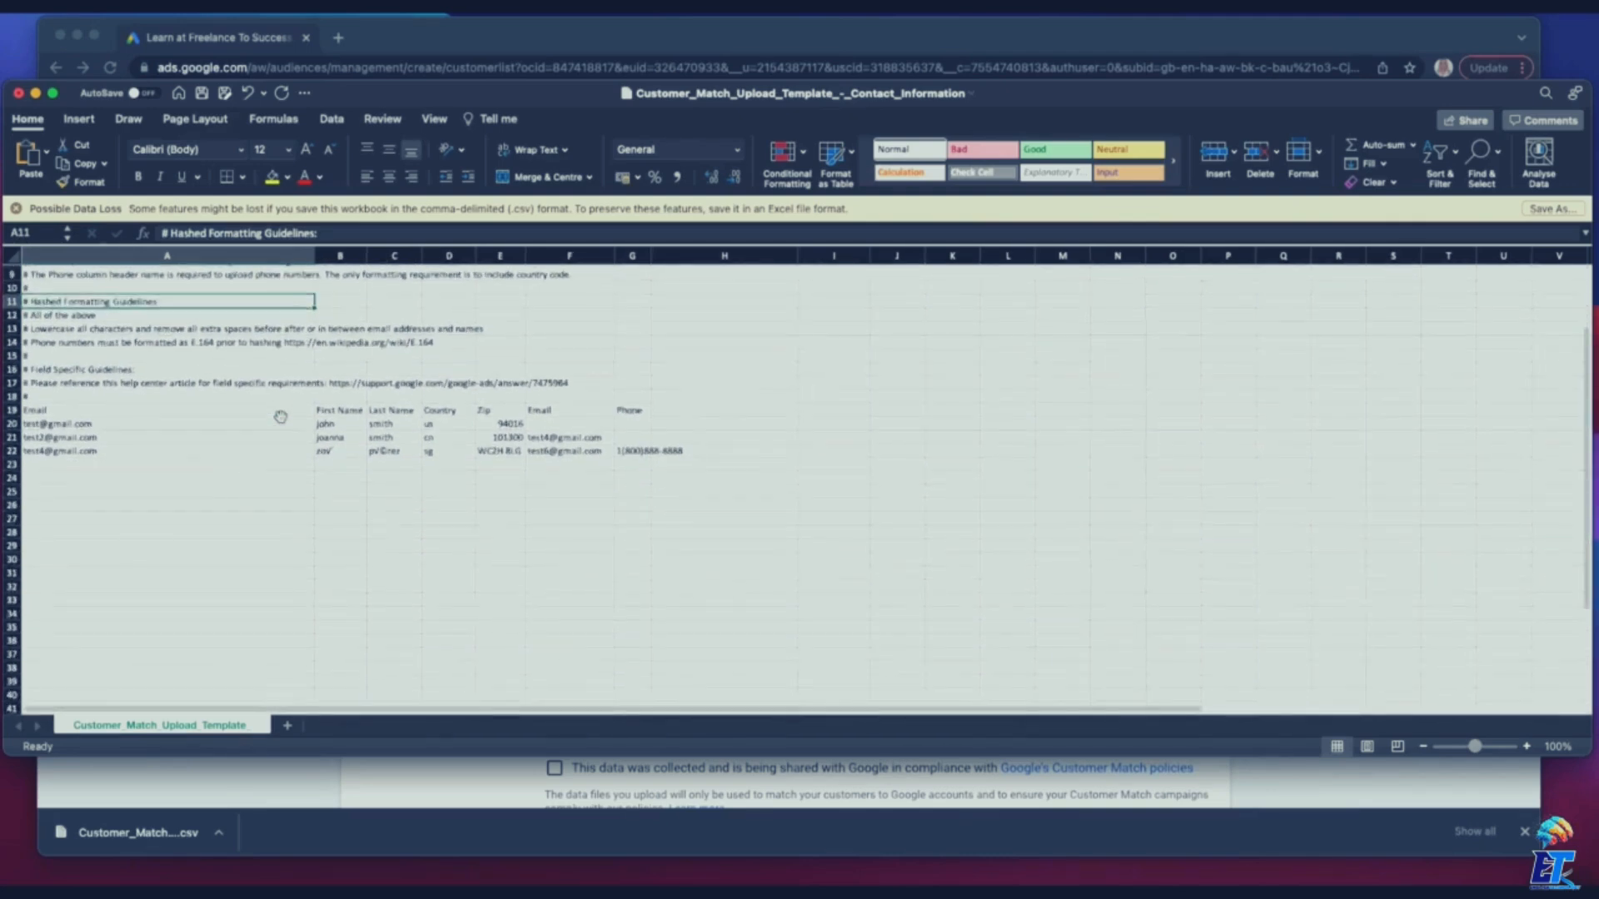
# - Examine the sample data's email, first name, last name, country, zip, second email and phone columns
pyautogui.moveTo(73, 346); pyautogui.dragTo(653, 392)
pyautogui.click(118, 356)
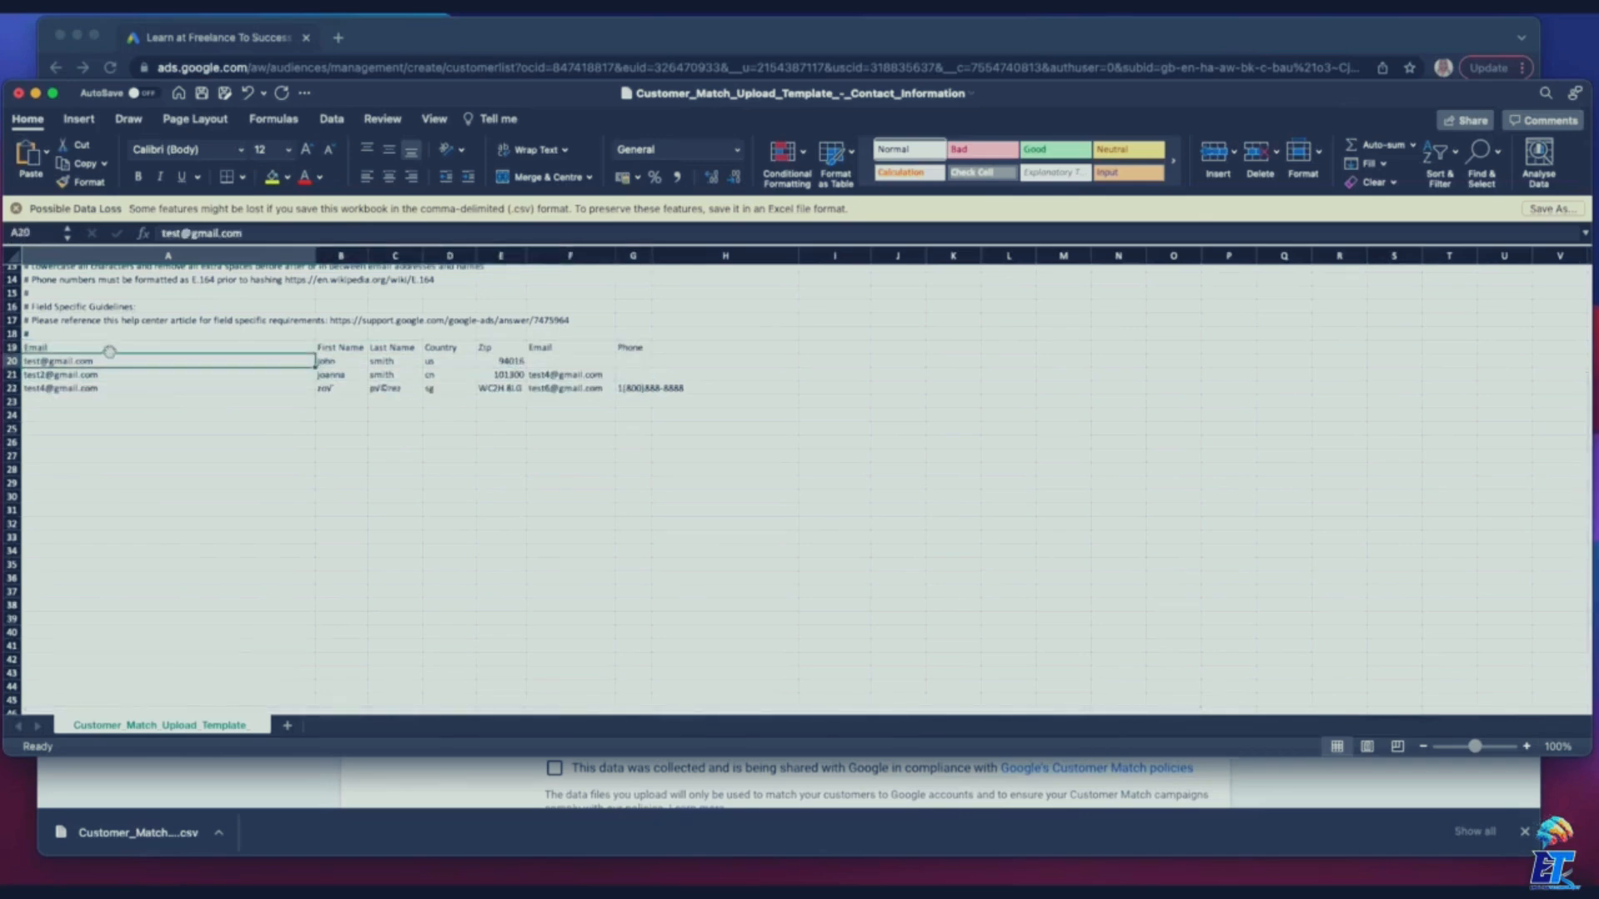
pyautogui.click(117, 347)
pyautogui.moveTo(117, 347); pyautogui.dragTo(658, 389)
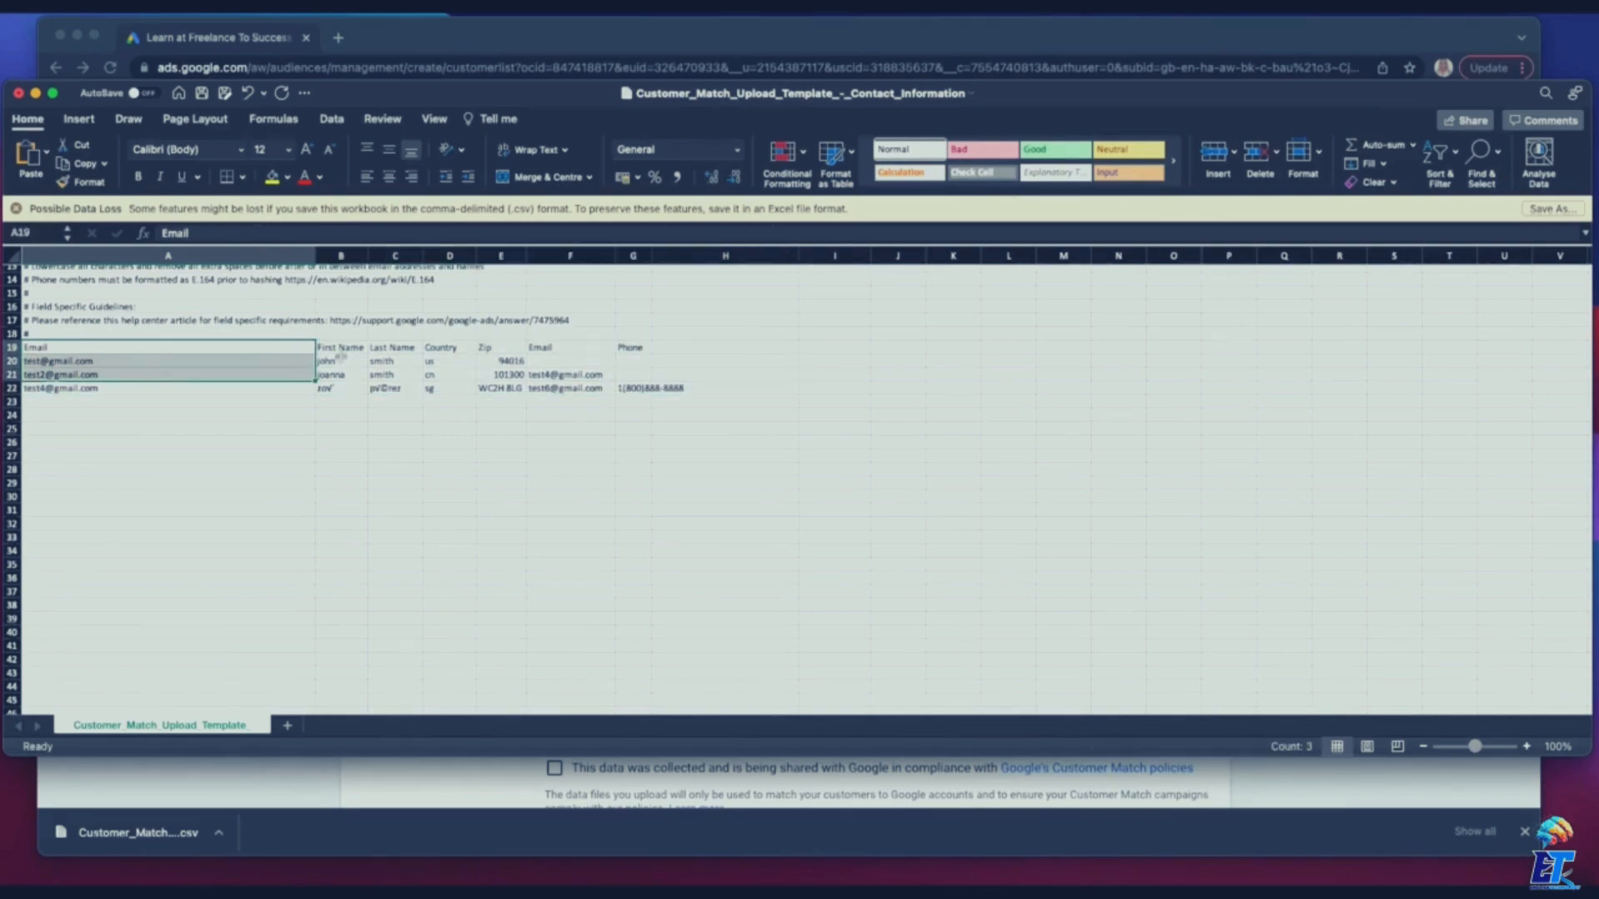
pyautogui.moveTo(338, 347); pyautogui.dragTo(406, 390)
pyautogui.click(446, 350)
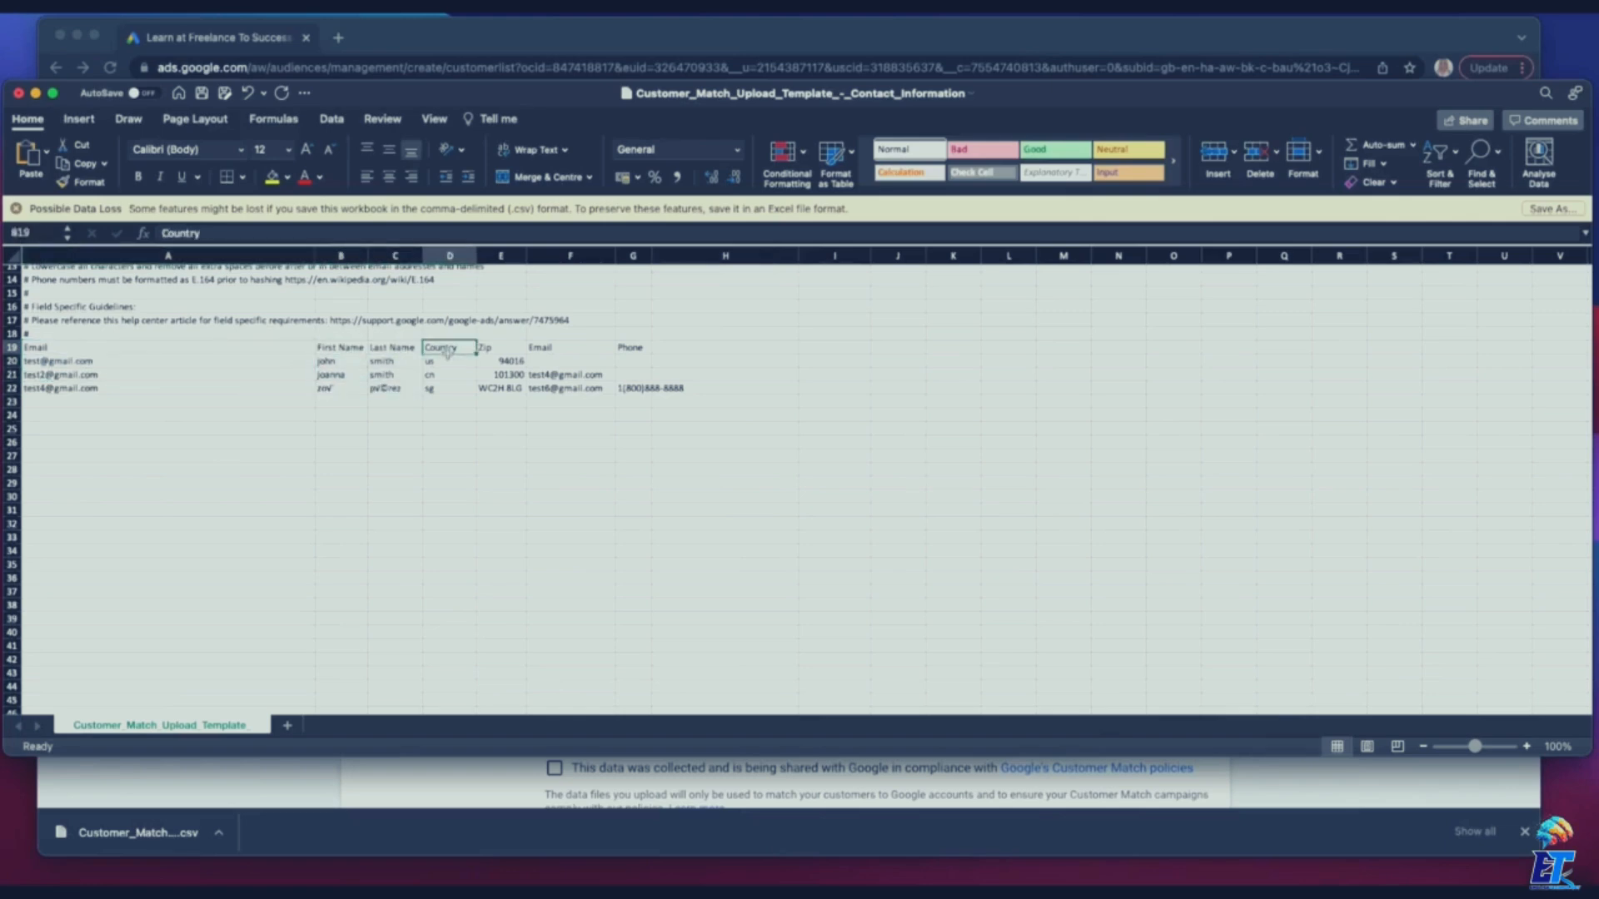
pyautogui.click(495, 351)
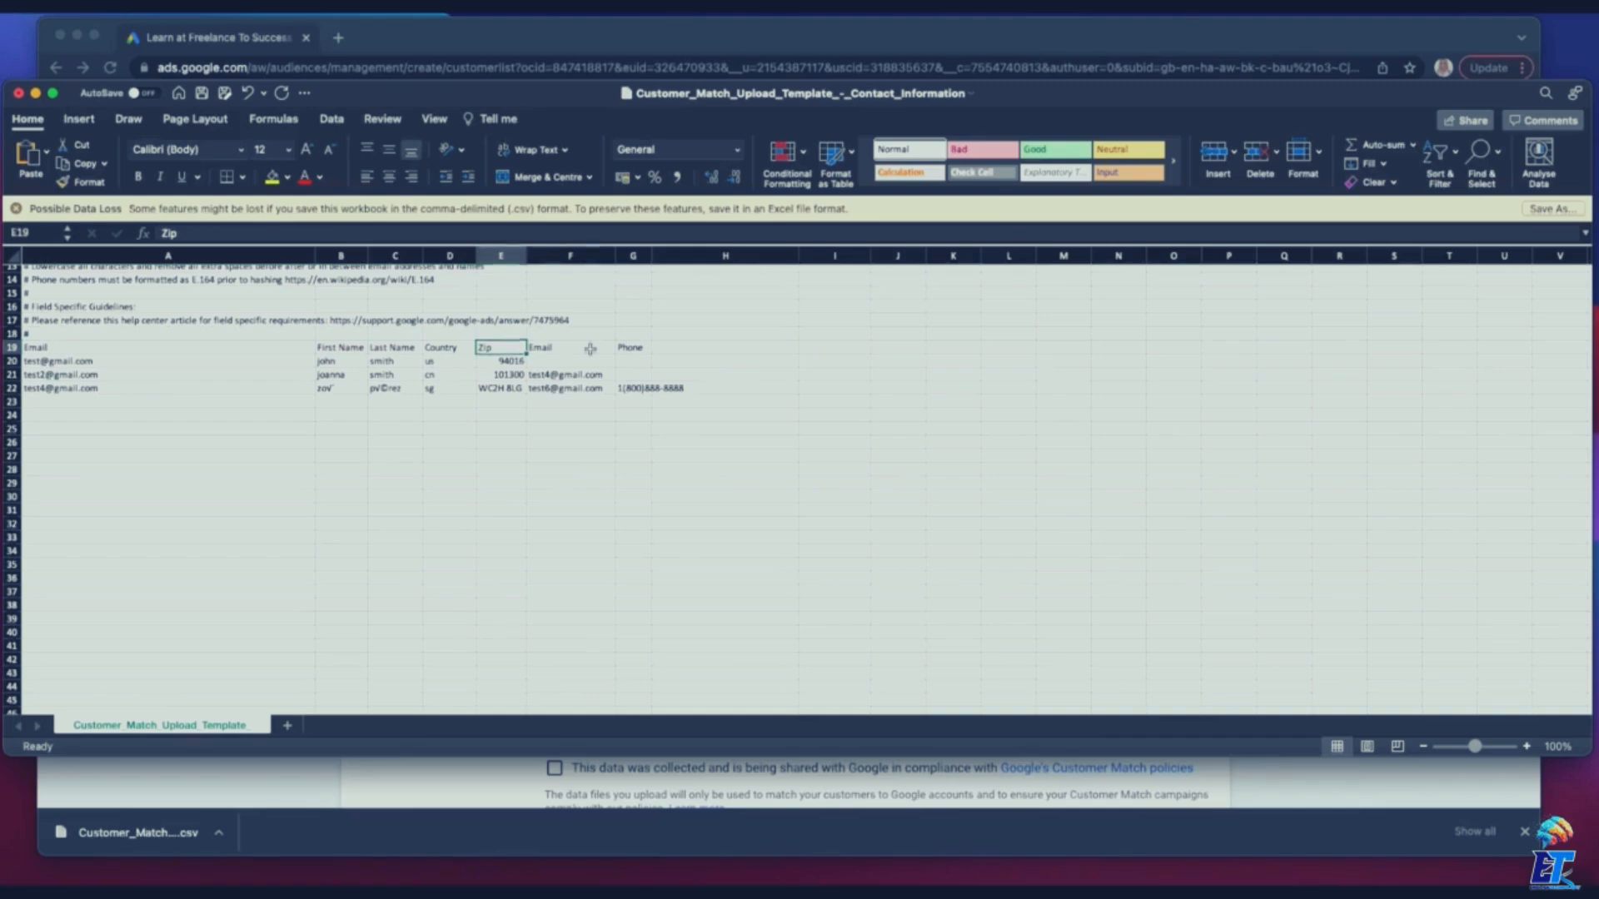
pyautogui.moveTo(588, 349); pyautogui.dragTo(624, 387)
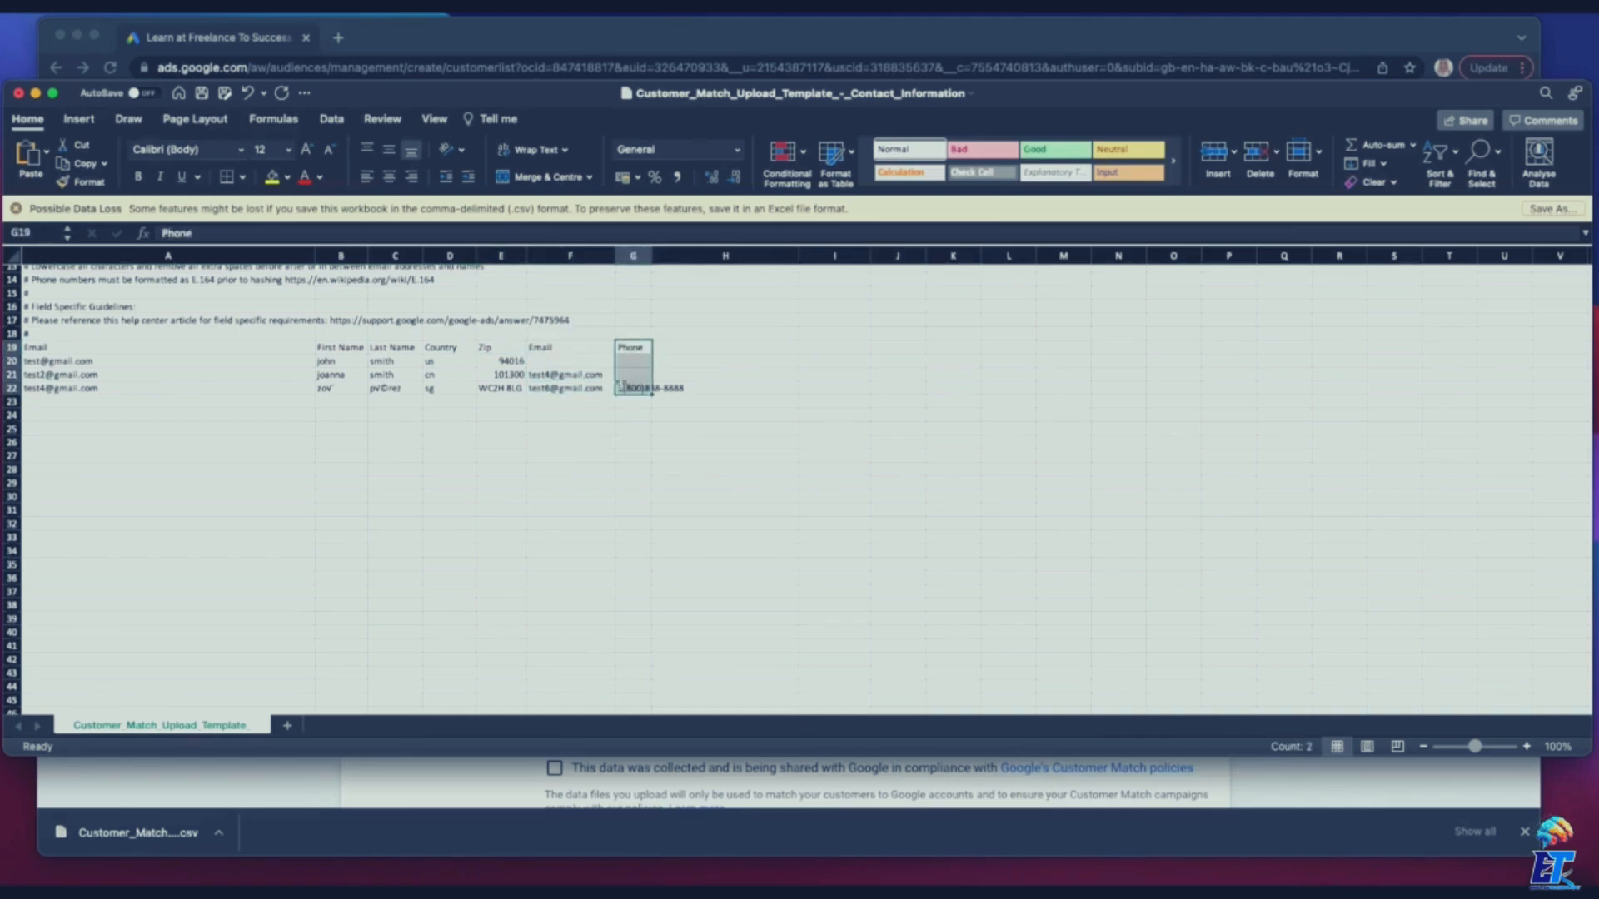
pyautogui.click(592, 350)
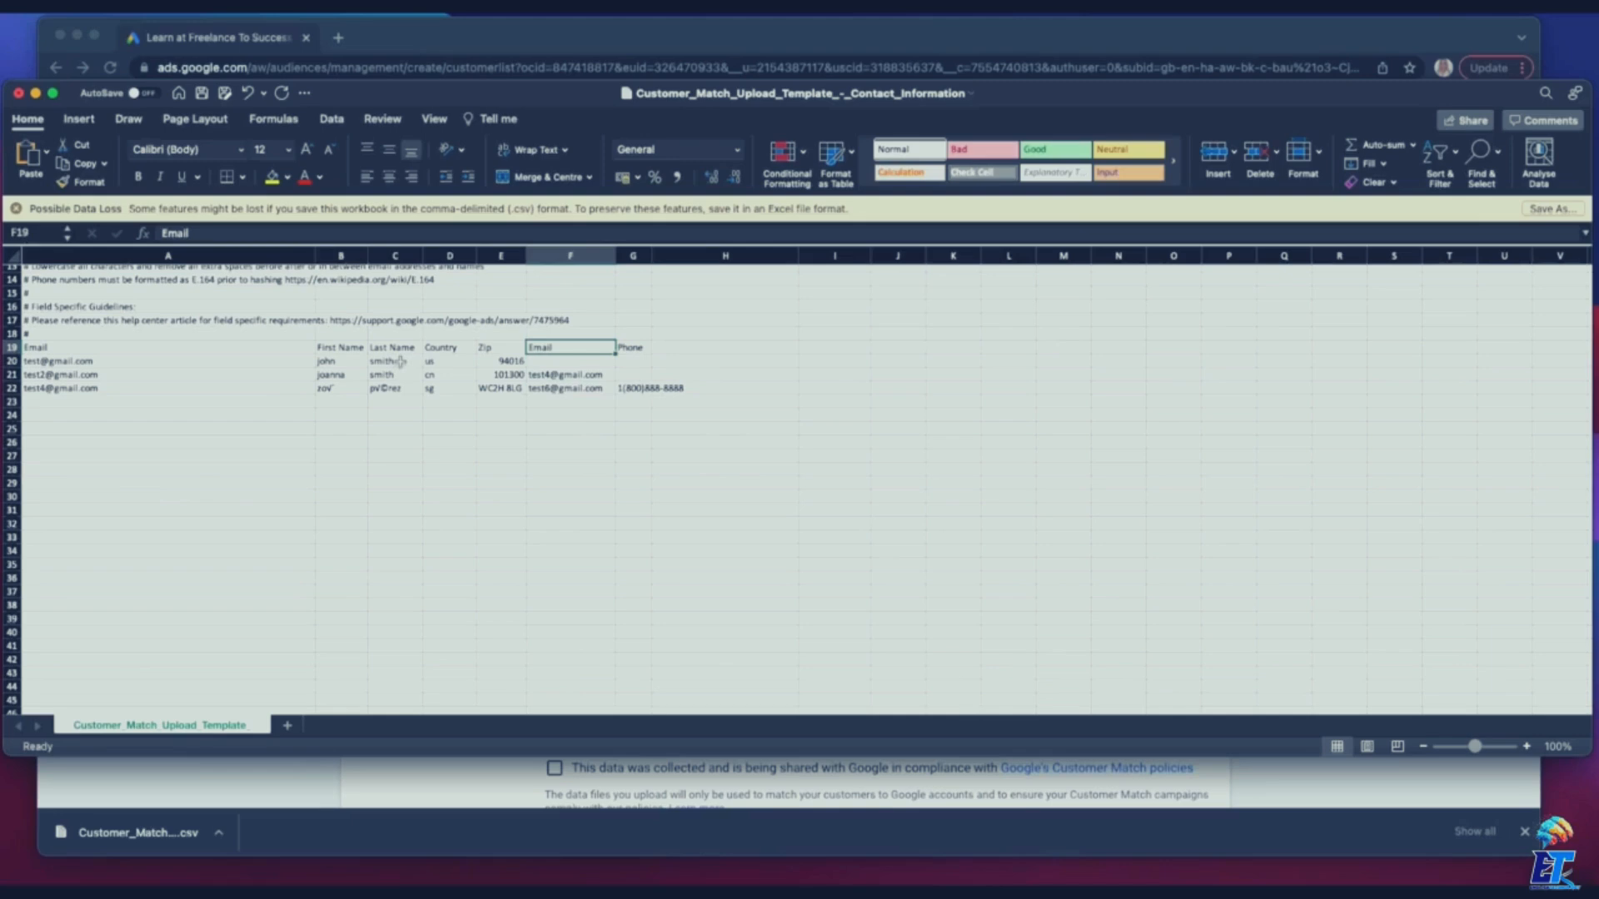
# - Set the country in the first sample row, cell D20, to UK
pyautogui.click(451, 351)
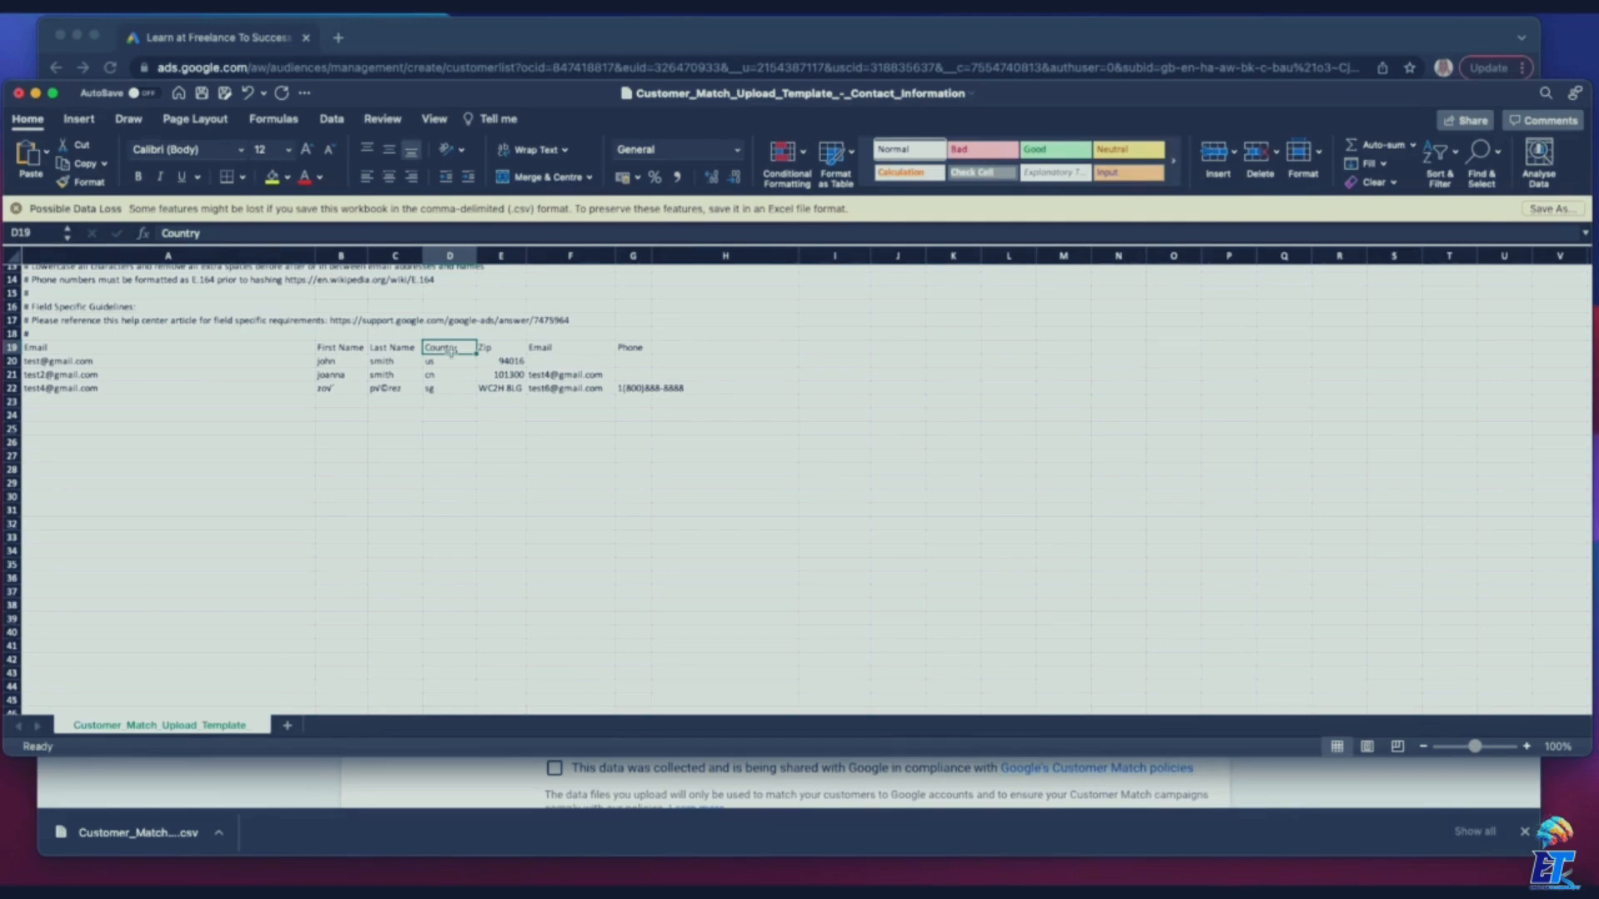
pyautogui.click(447, 361)
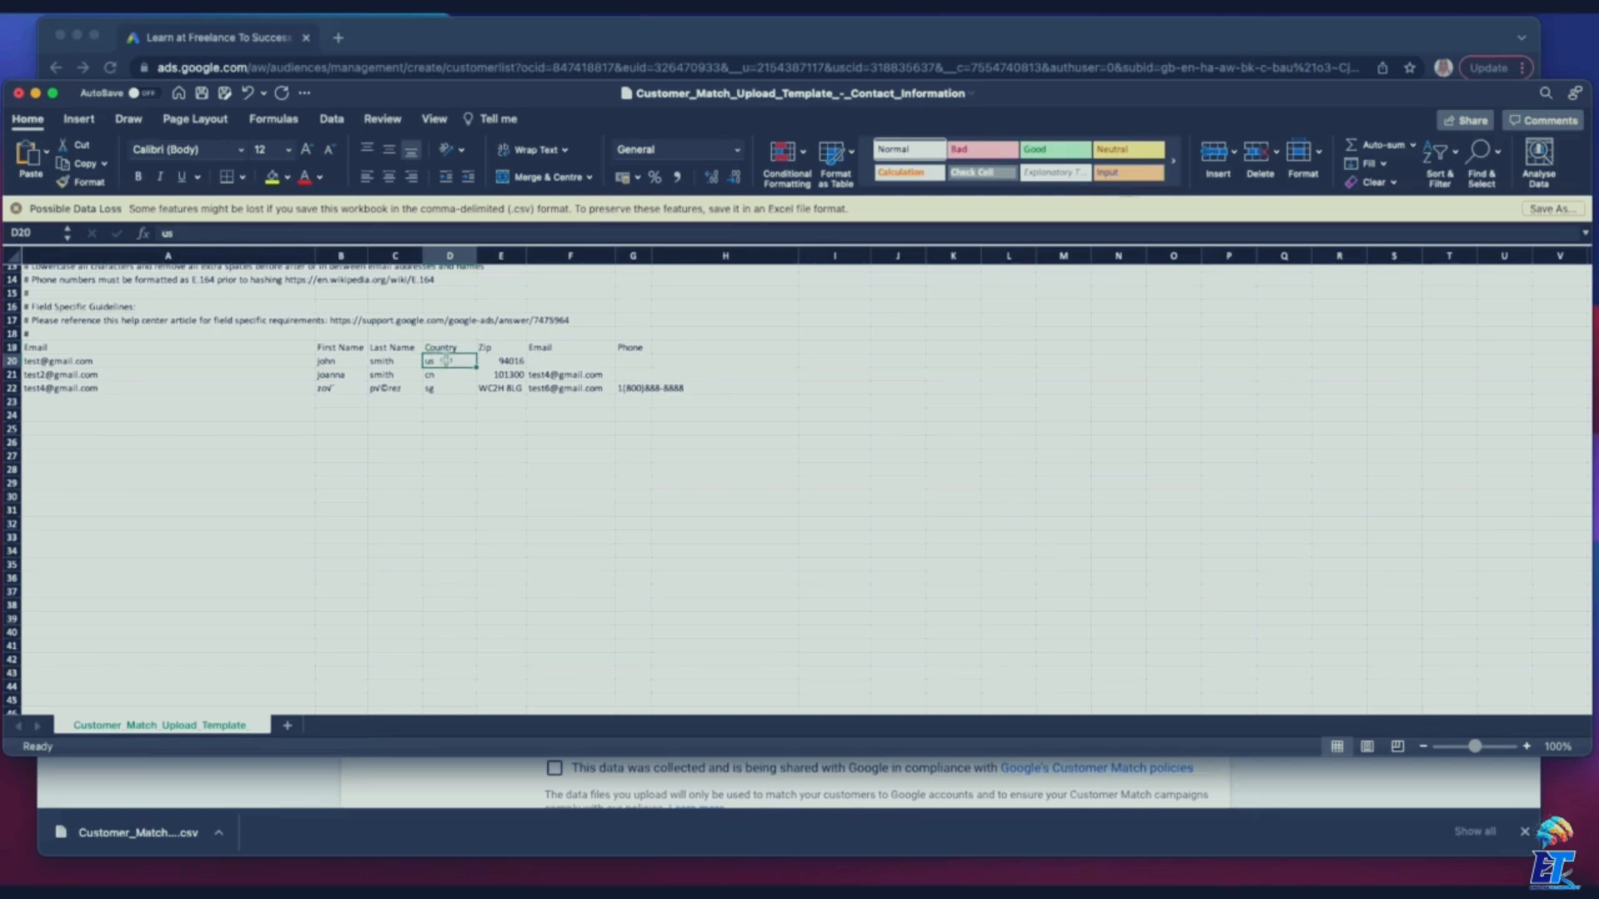
pyautogui.write('UK')
pyautogui.press('Return')
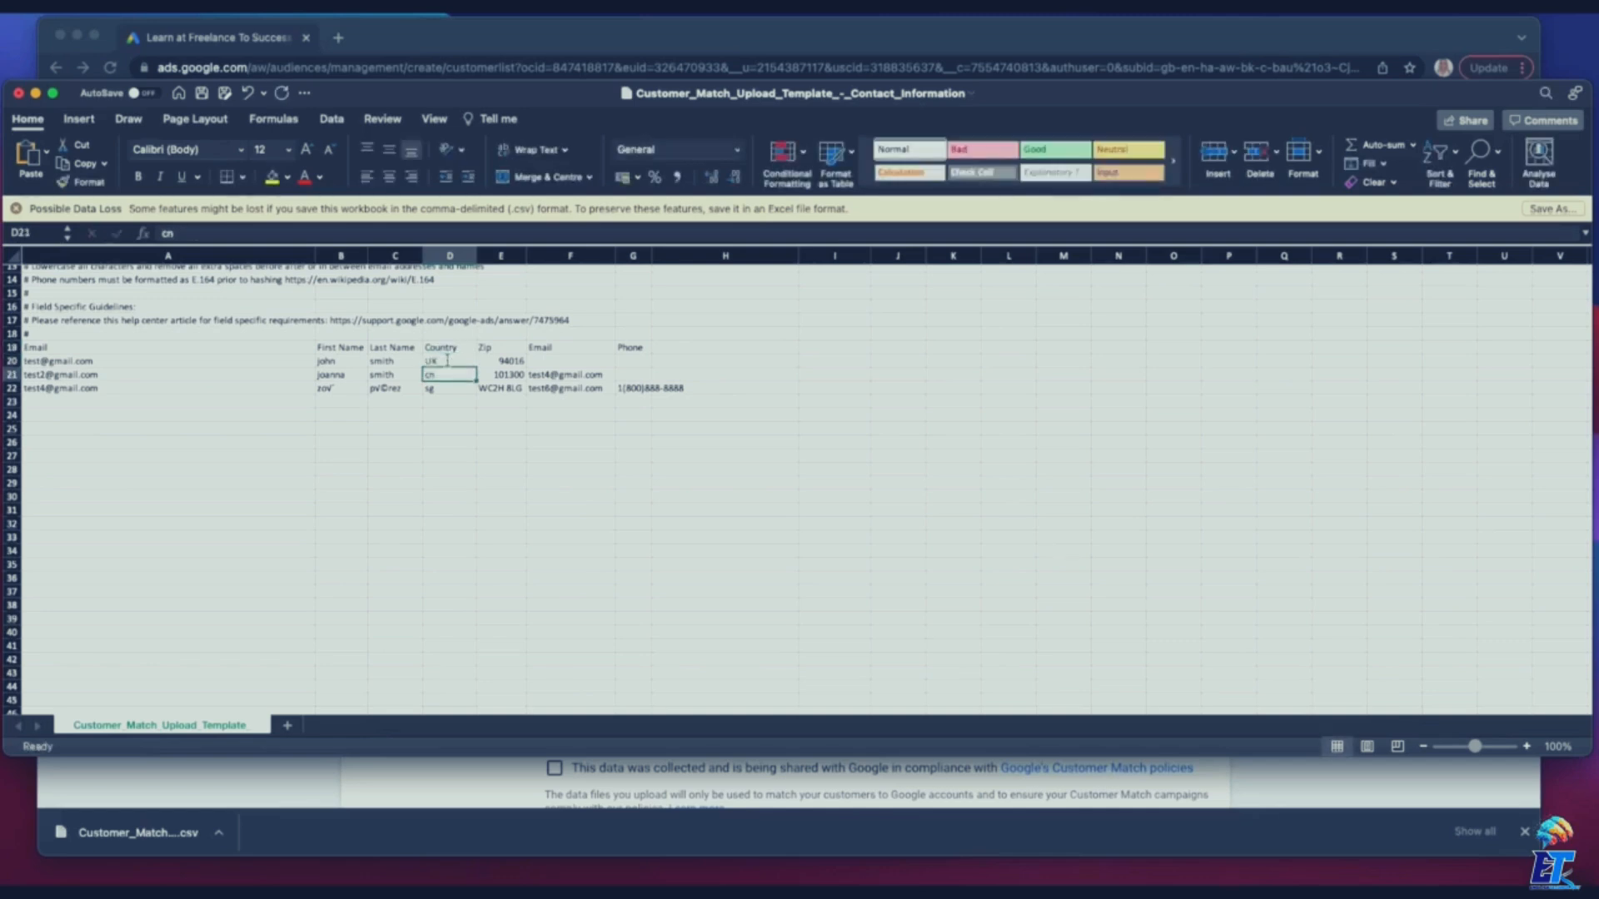
# - Set the country in cell D20 to GB and fill it down to D22
pyautogui.click(447, 360)
pyautogui.write('GB')
pyautogui.press('Return')
pyautogui.click(447, 360)
pyautogui.moveTo(476, 367); pyautogui.dragTo(468, 393)
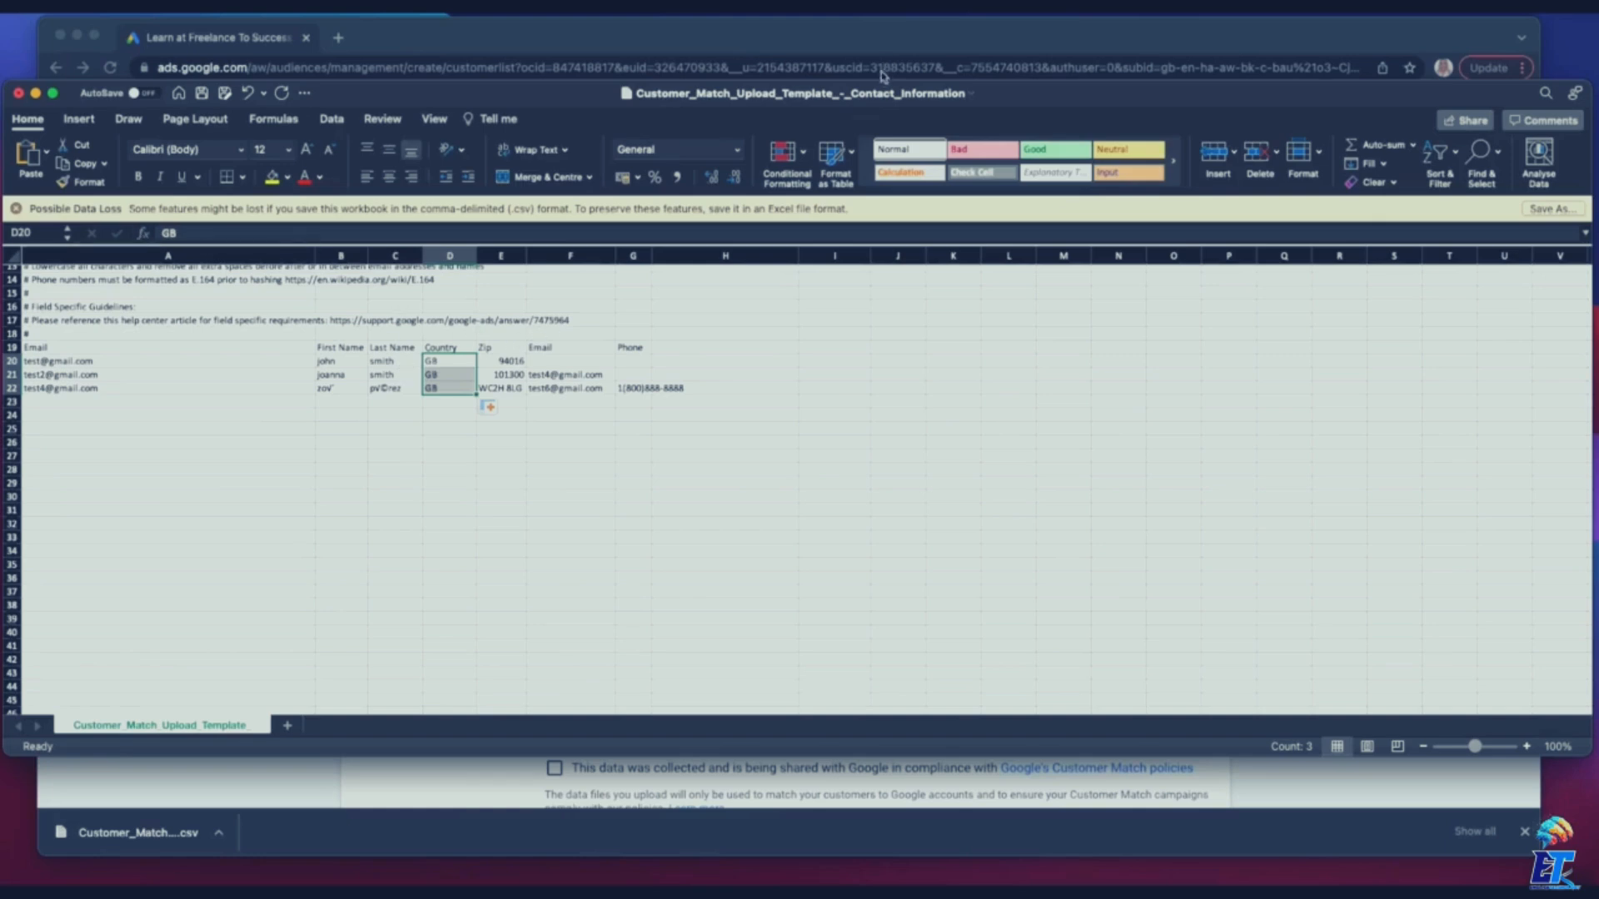
# - Return to the Google Ads customer list form and review the upload options, compliance terms and membership duration
pyautogui.click(1024, 38)
pyautogui.scroll(-1, 827, 370)
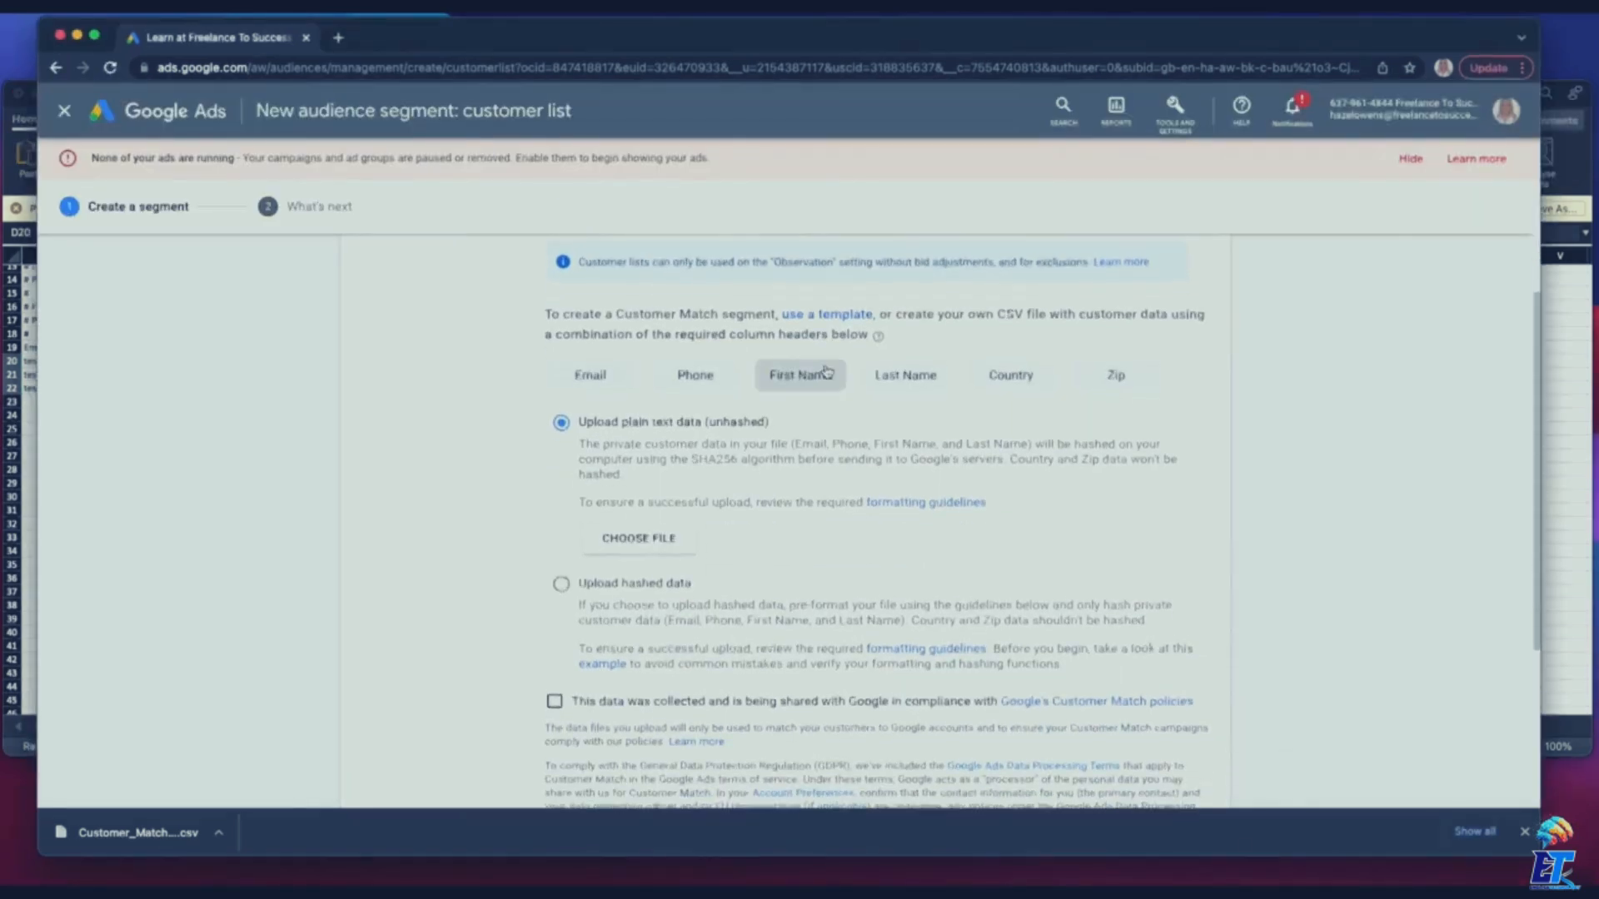
pyautogui.scroll(-3, 825, 365)
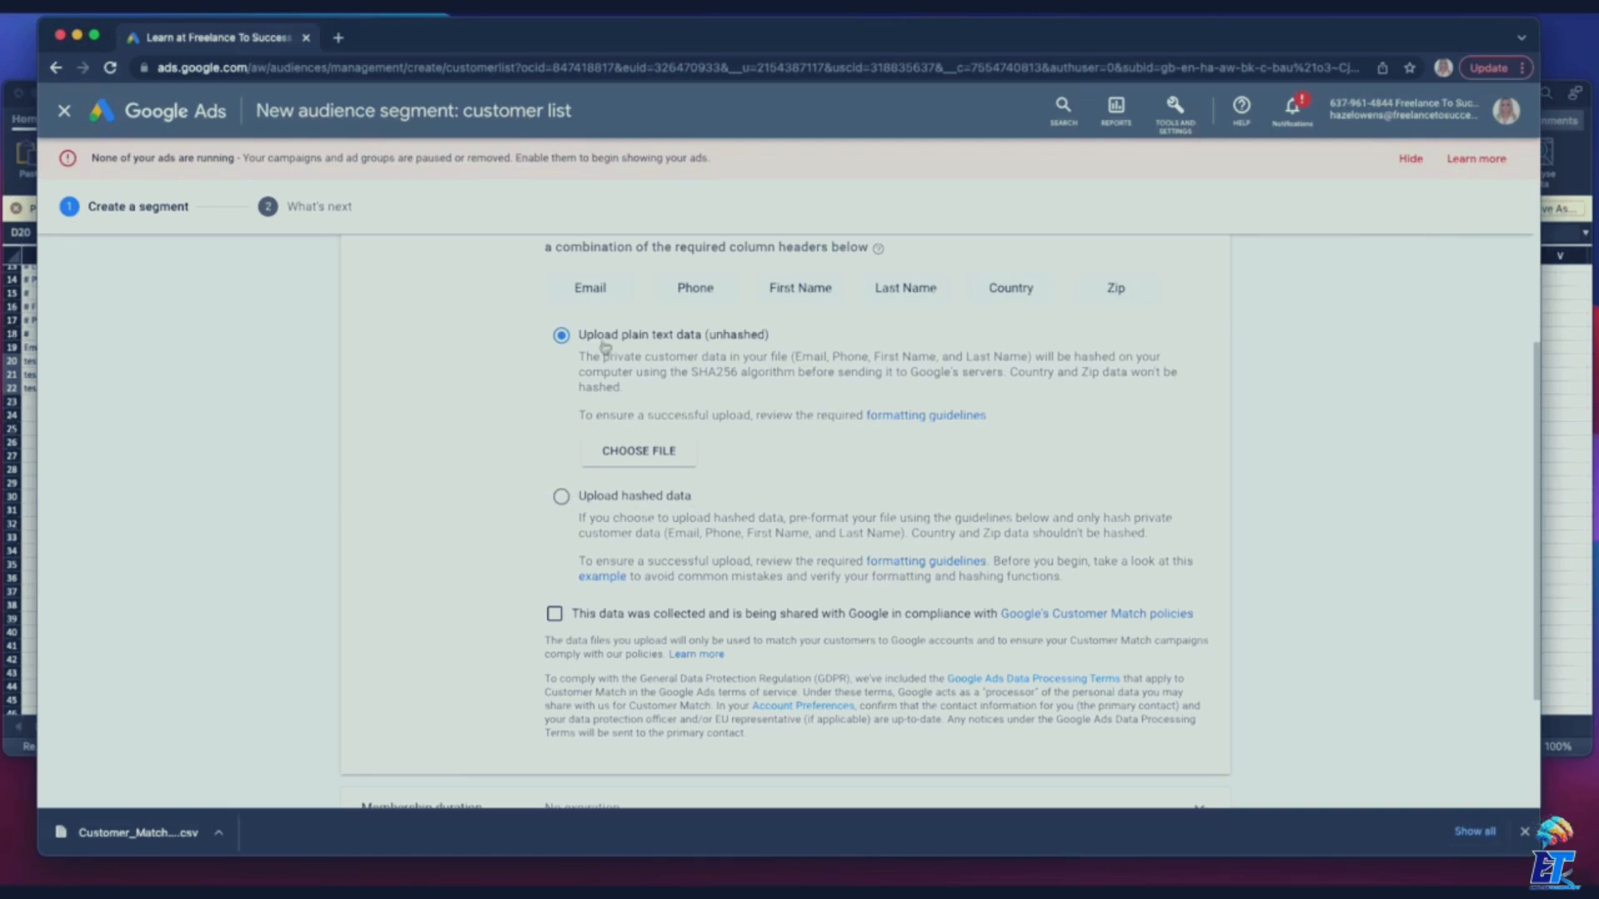
pyautogui.scroll(-3, 783, 356)
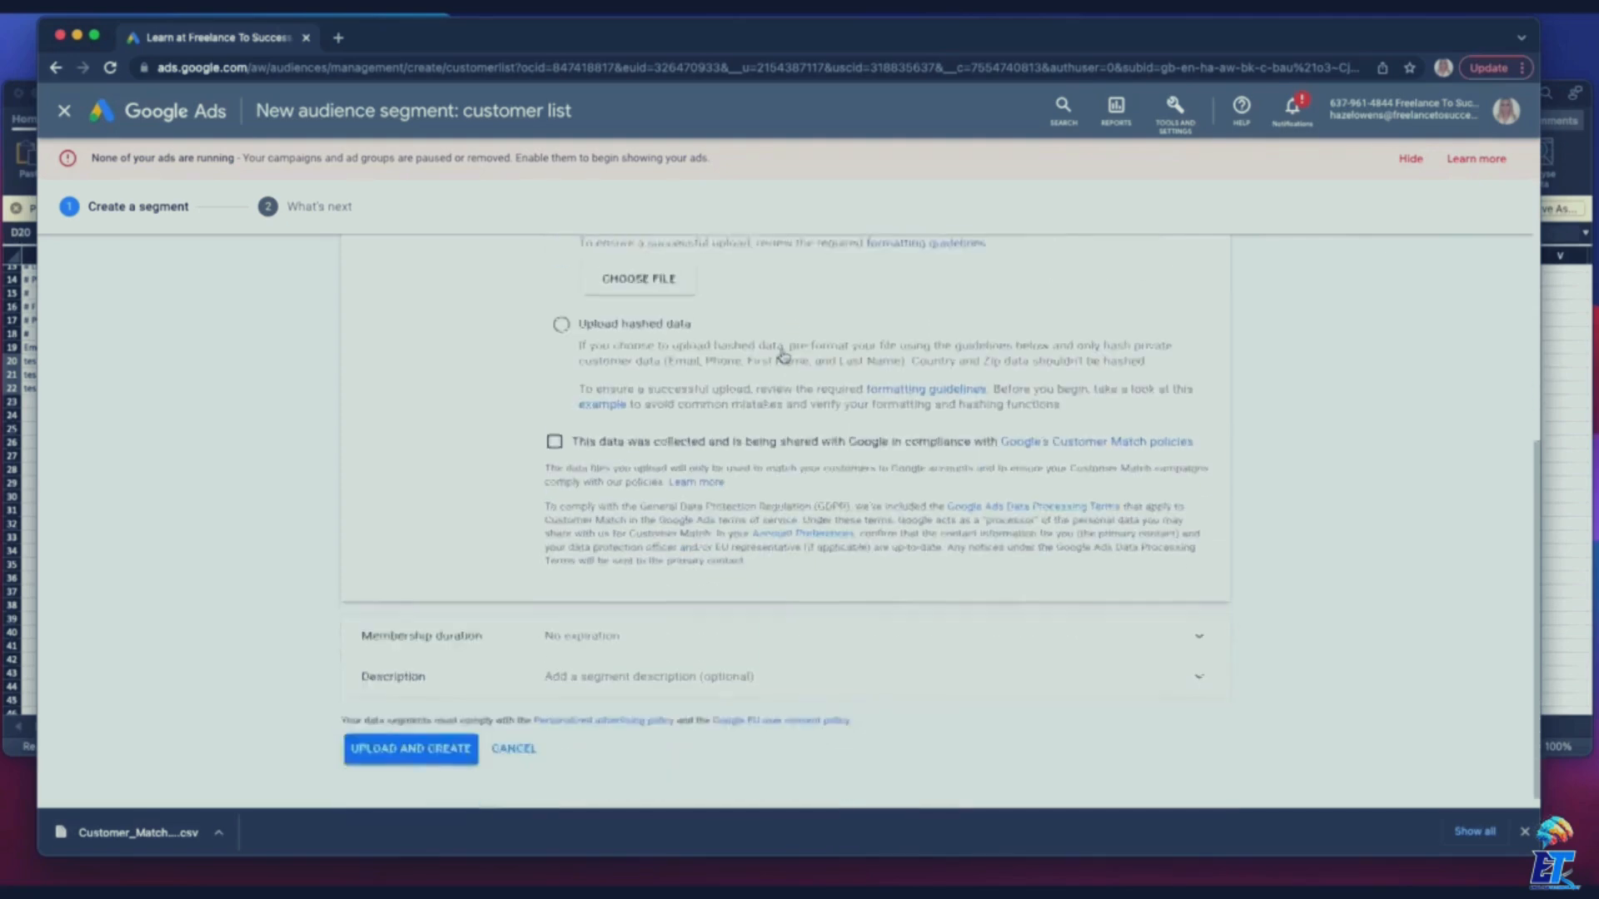
pyautogui.click(792, 617)
pyautogui.click(1199, 623)
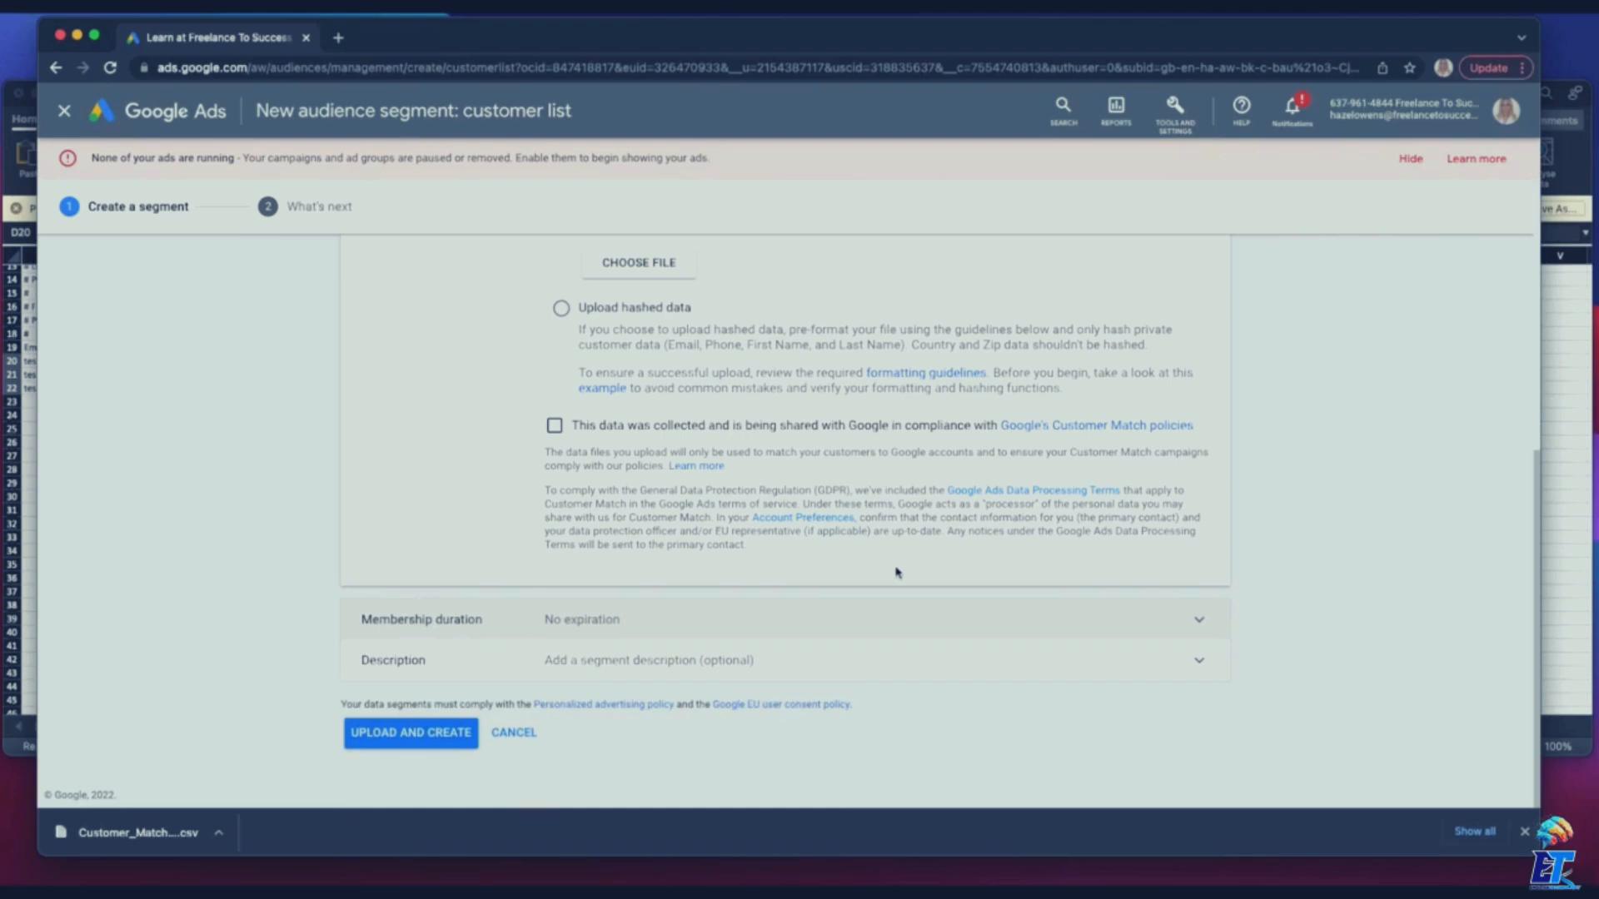
# - Add the segment description "Customers who bought products over £1k"
pyautogui.click(740, 658)
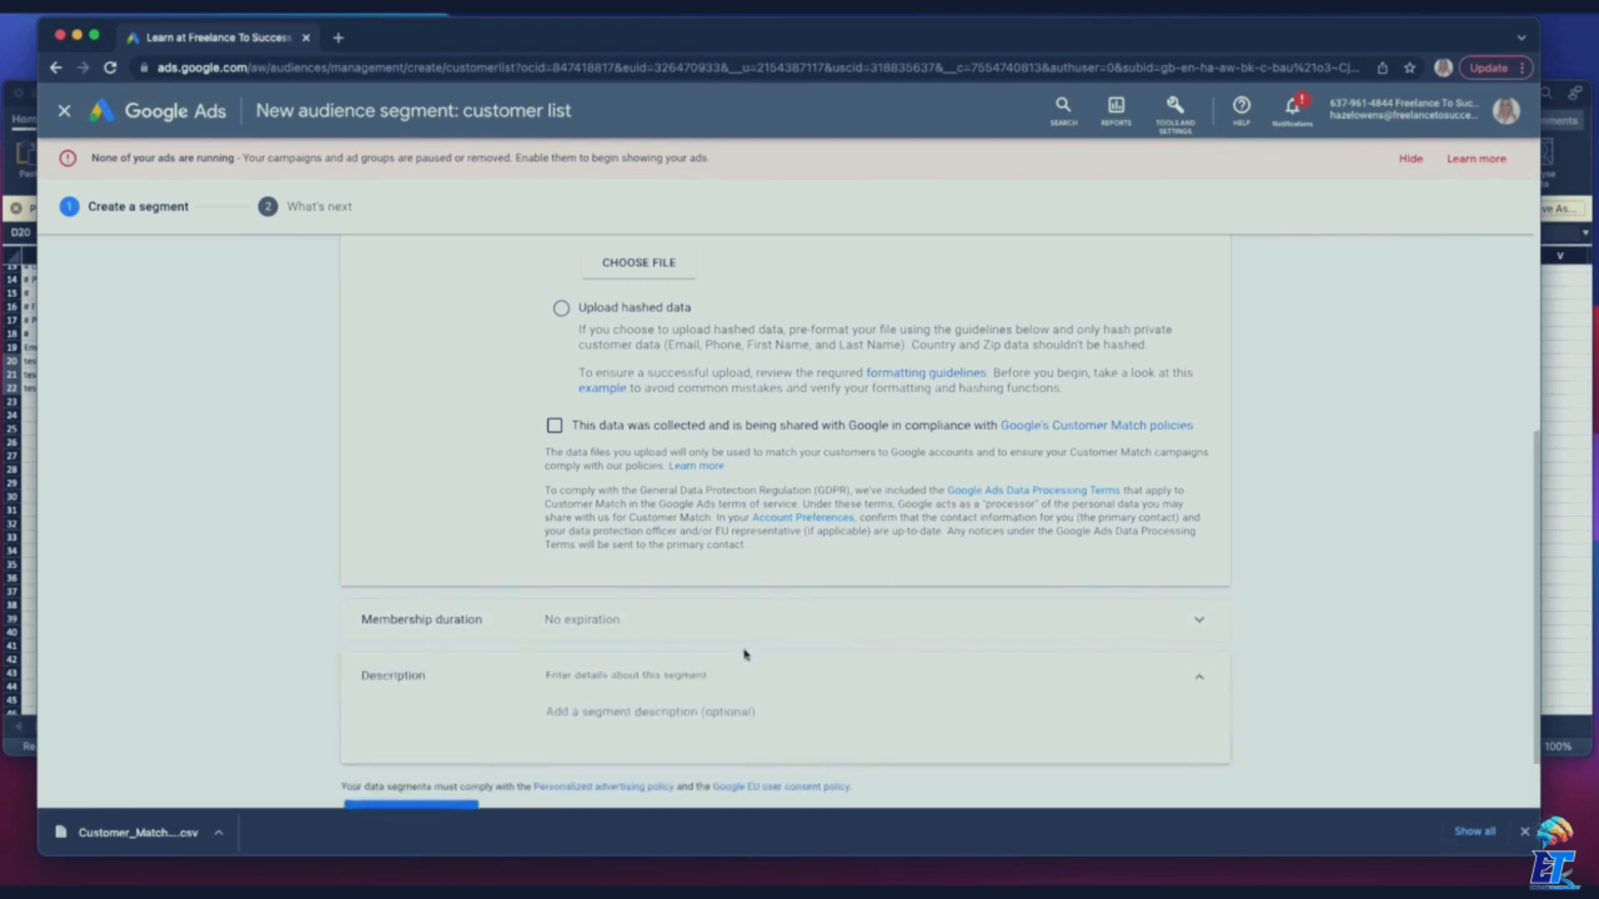
pyautogui.click(689, 633)
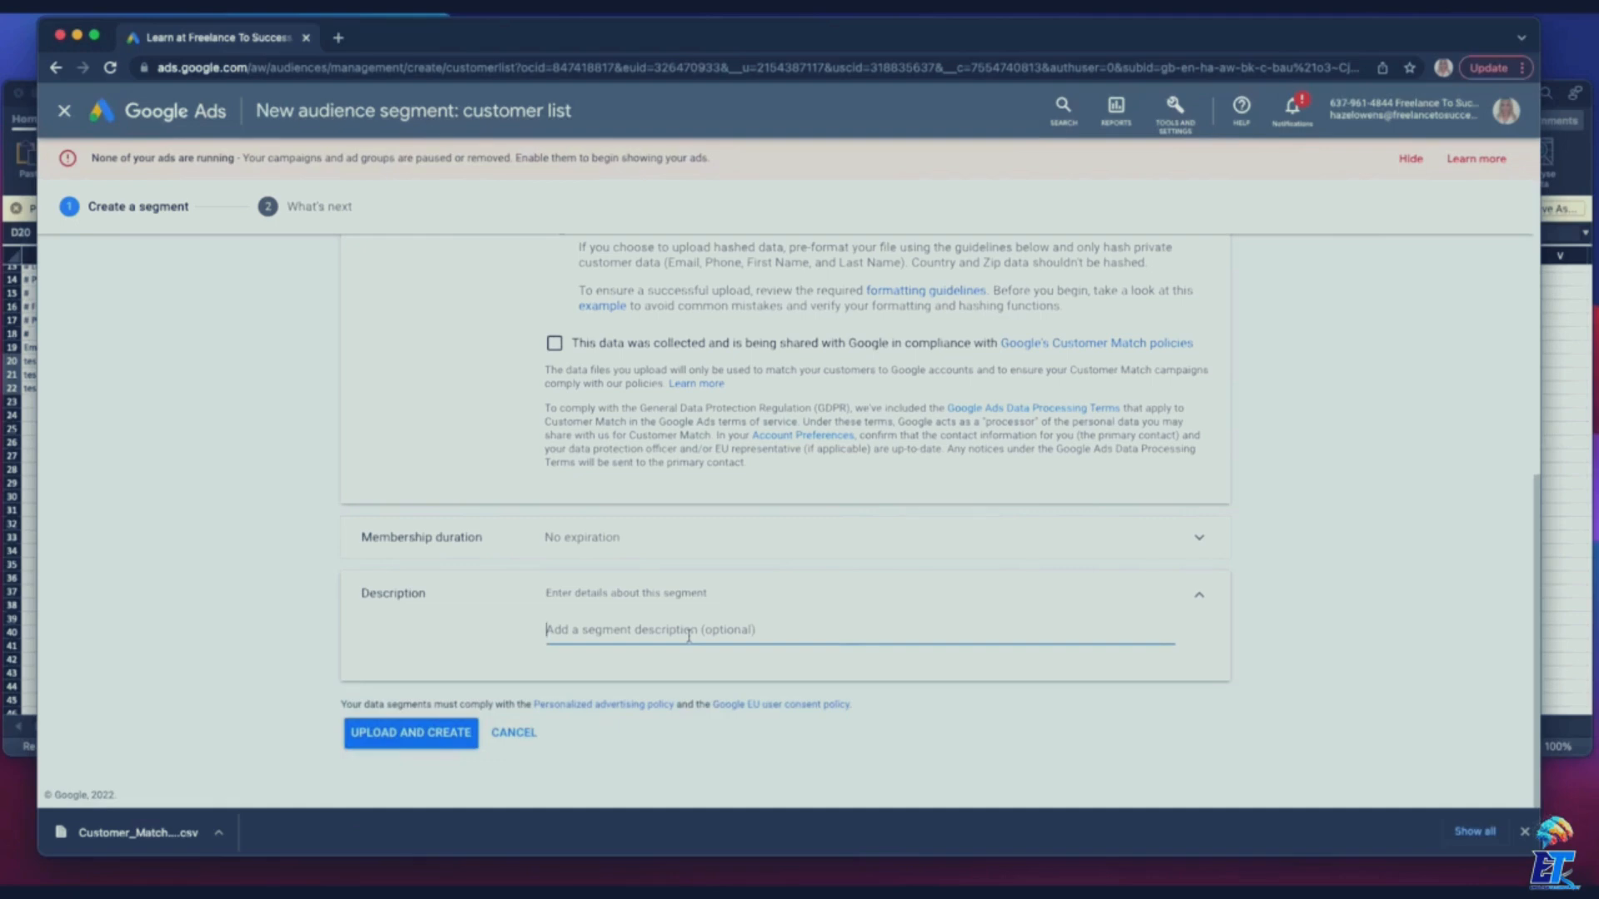
pyautogui.write('Custo')
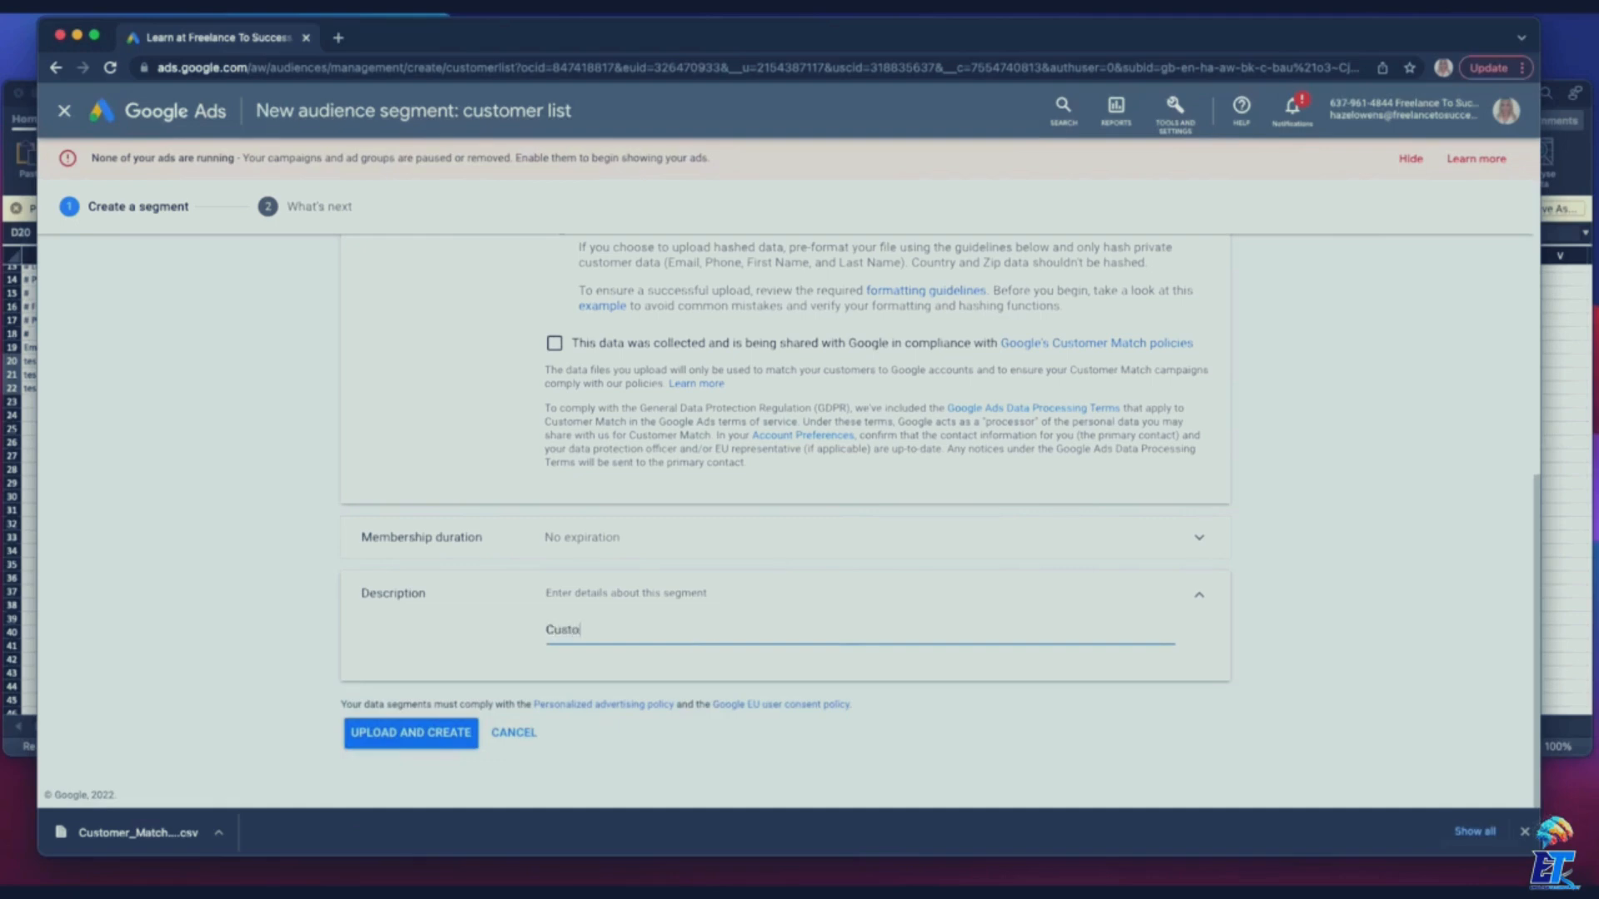
pyautogui.write('mers who bought products over £1k')
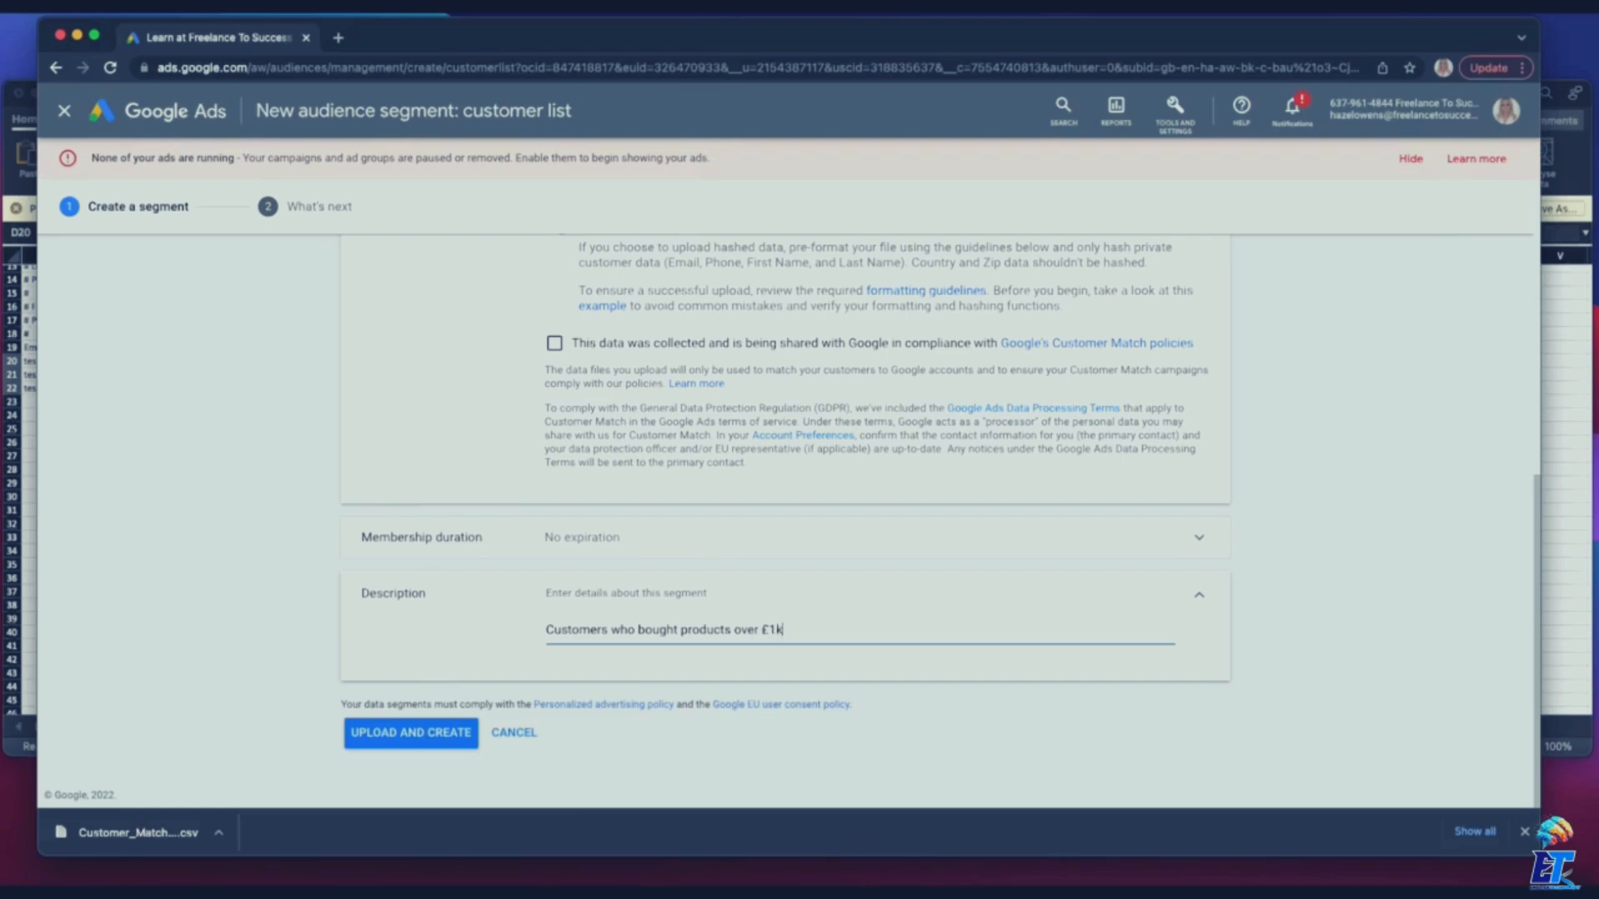
pyautogui.click(447, 738)
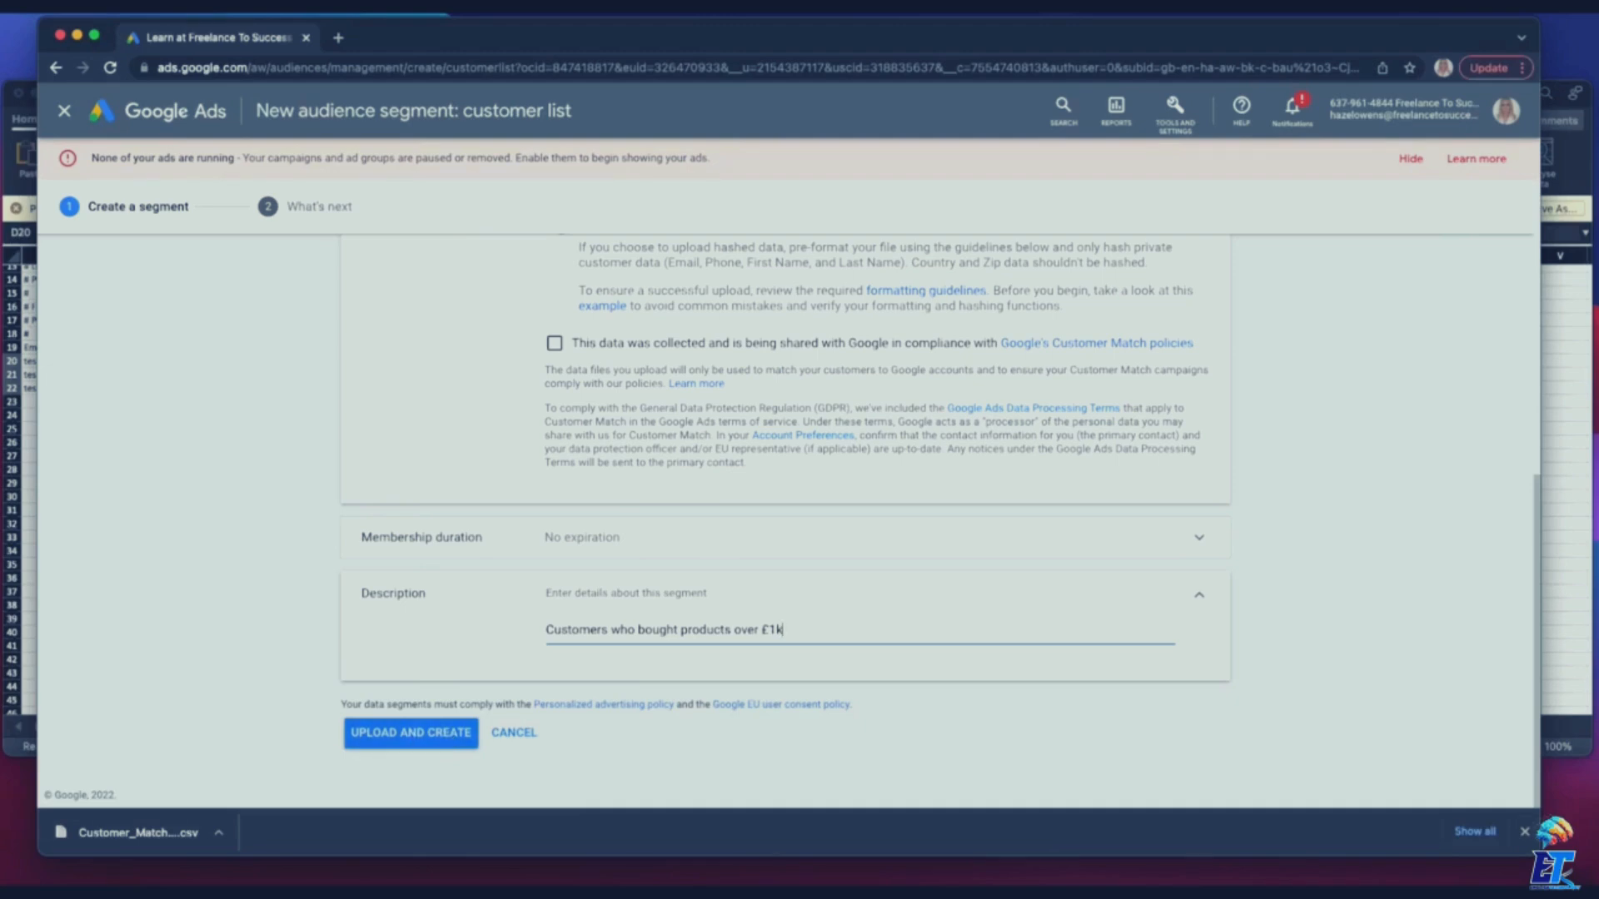